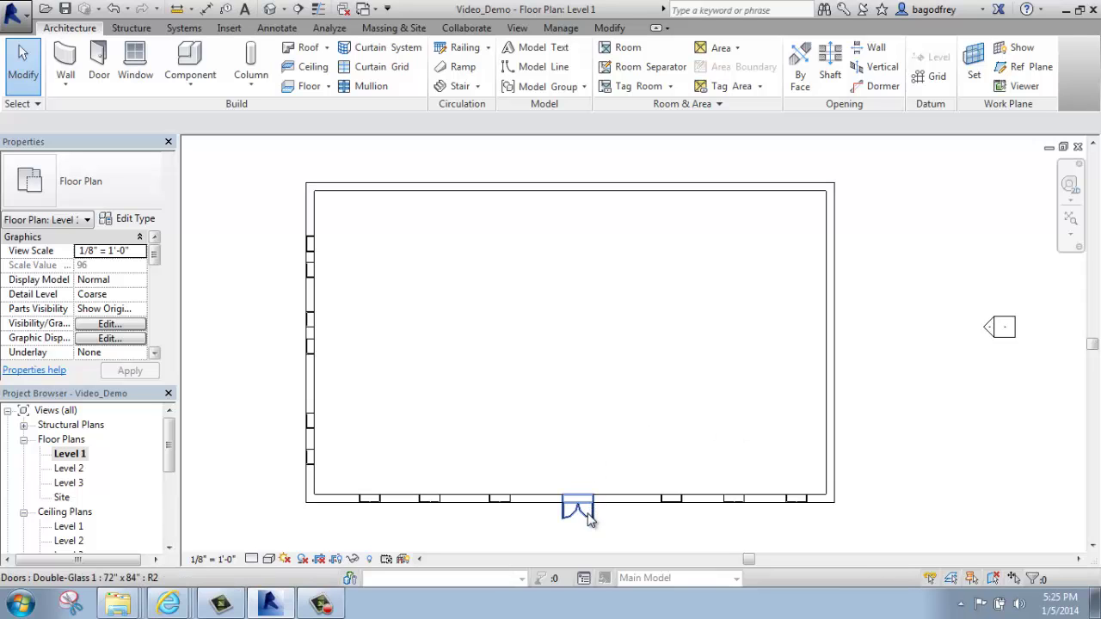
middle_click_drag(534, 353, 542, 329)
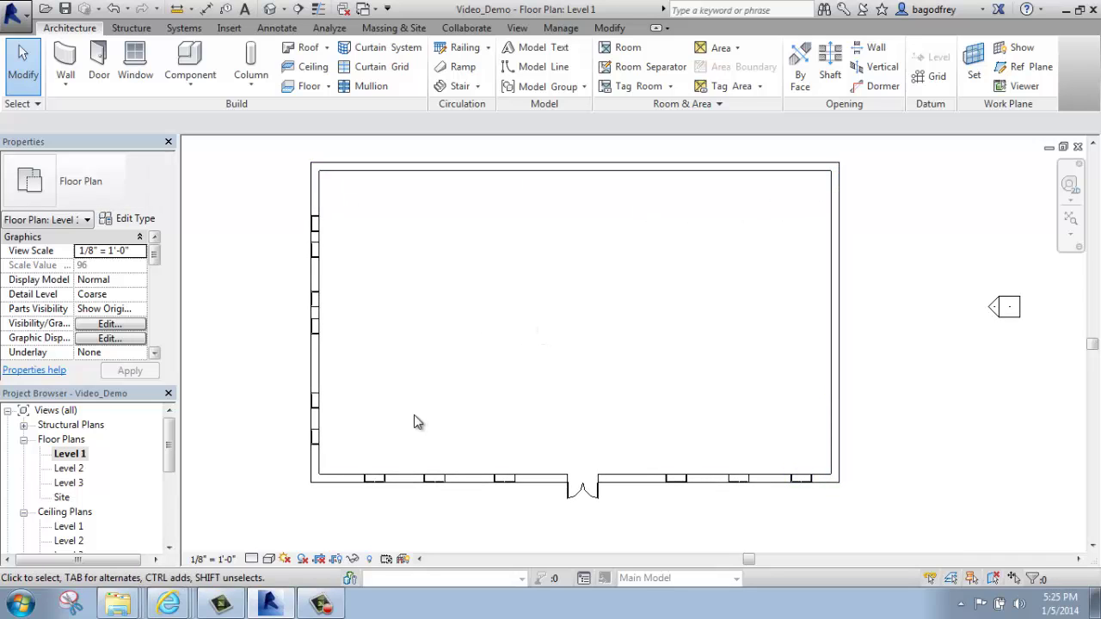
scroll(297, 226, "up", 5)
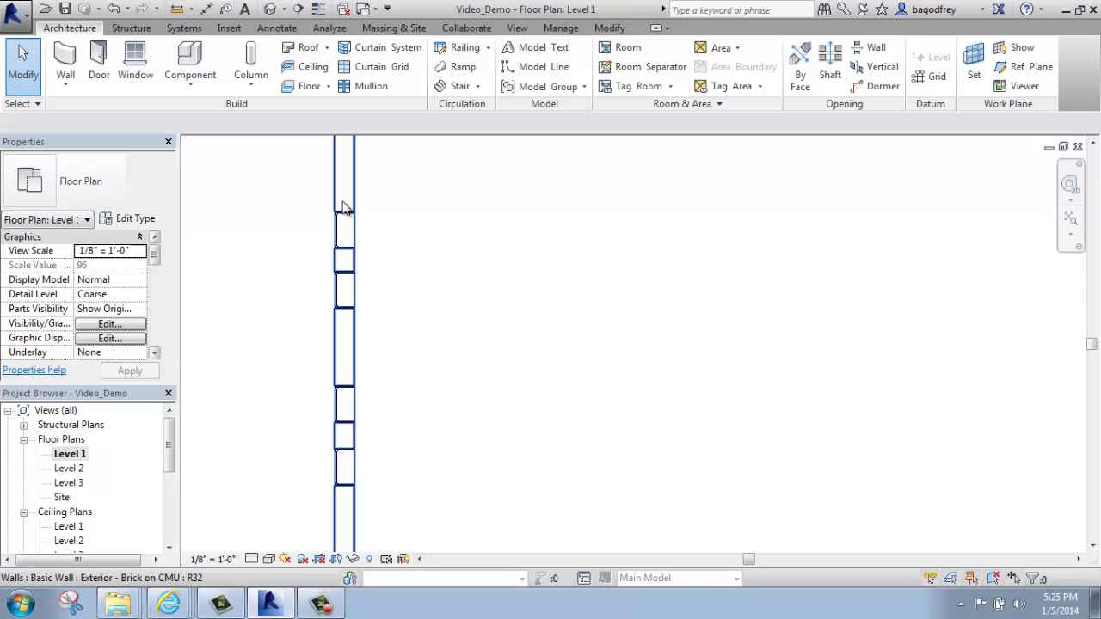
scroll(443, 340, "down", 5)
middle_click_drag(528, 386, 445, 253)
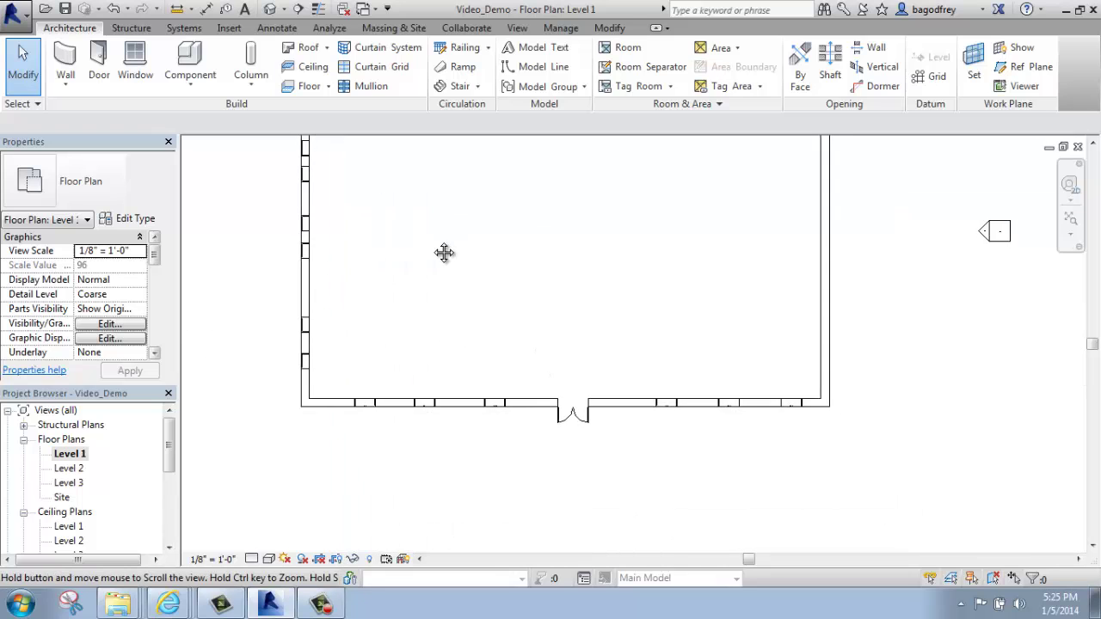
middle_click_drag(551, 425, 453, 386)
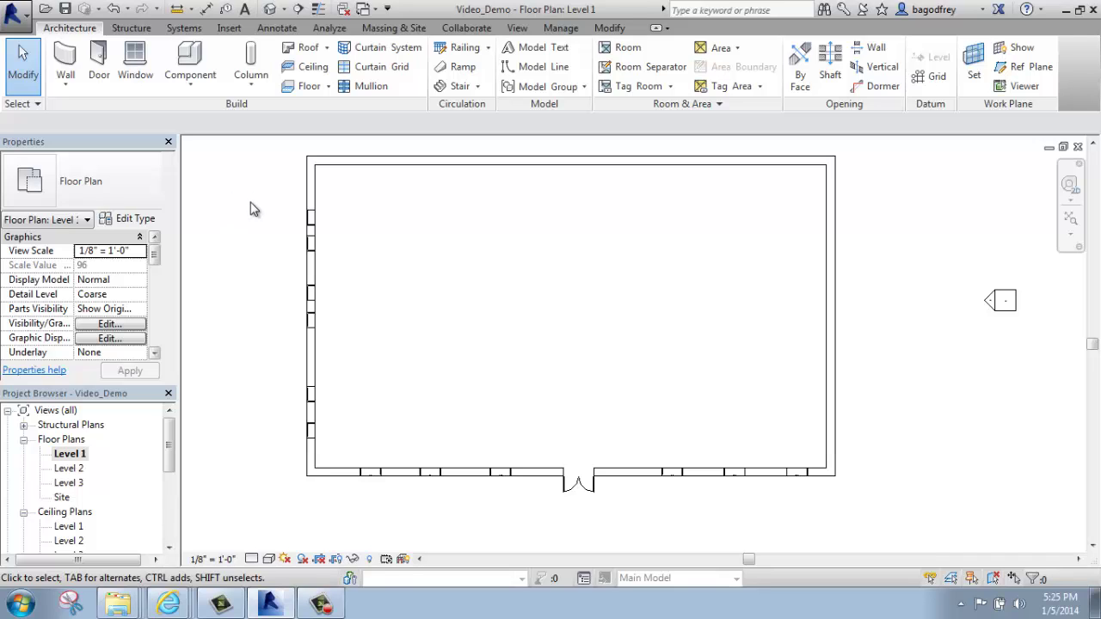
Step: Set the centre-to-centre spacing between the top two windows in the left exterior wall to 6'-0" by moving the uppermost one
scroll(240, 196, "up", 1)
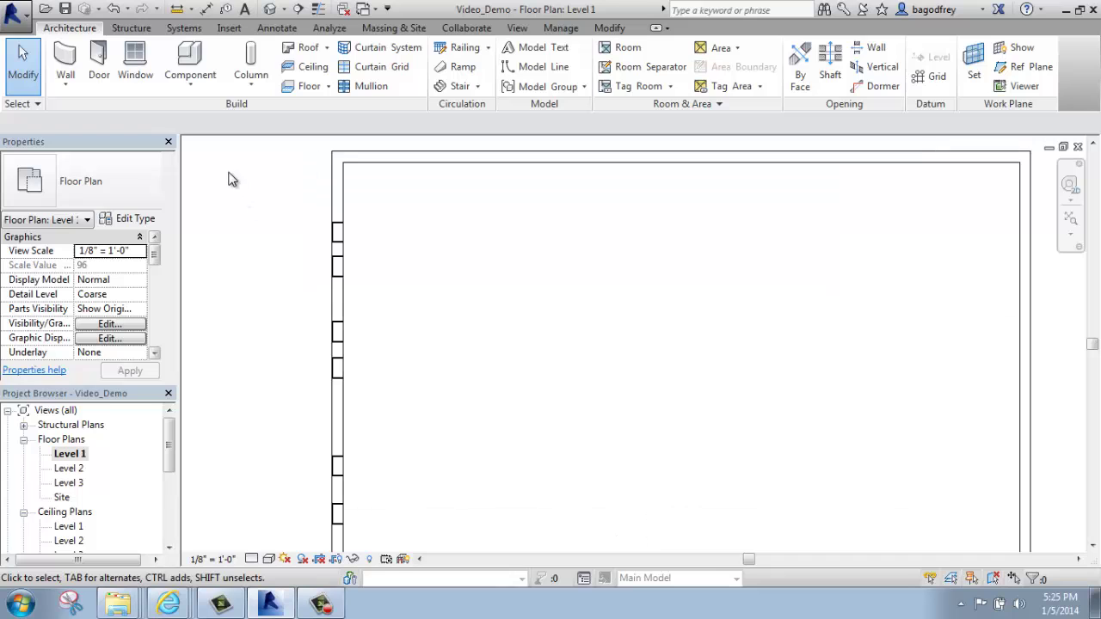
scroll(252, 207, "up", 1)
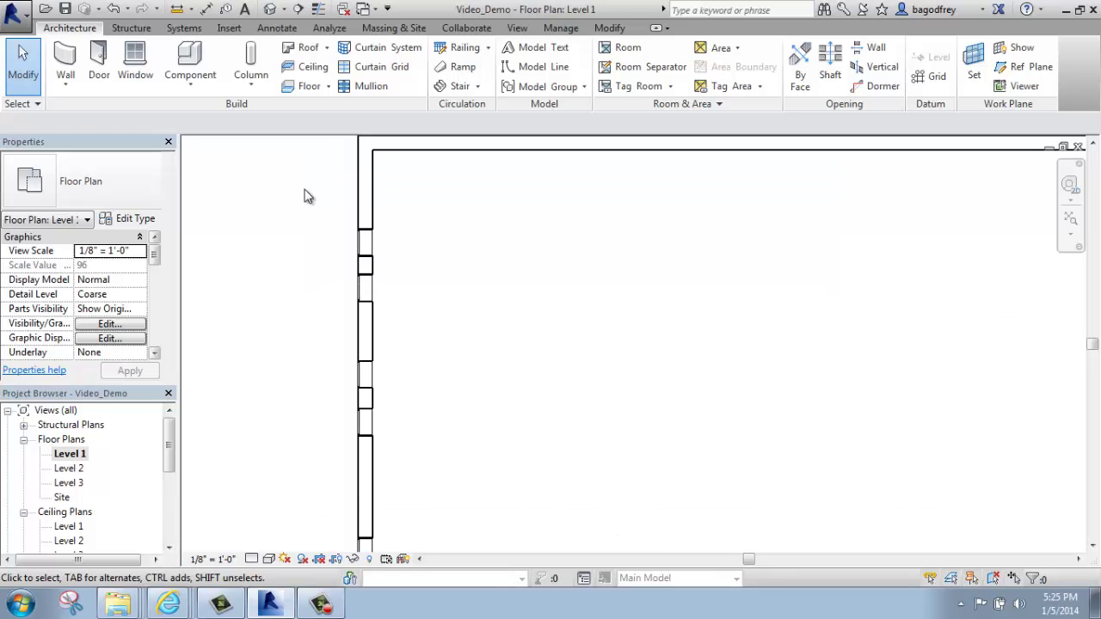
scroll(311, 221, "up", 1)
left_click(381, 251)
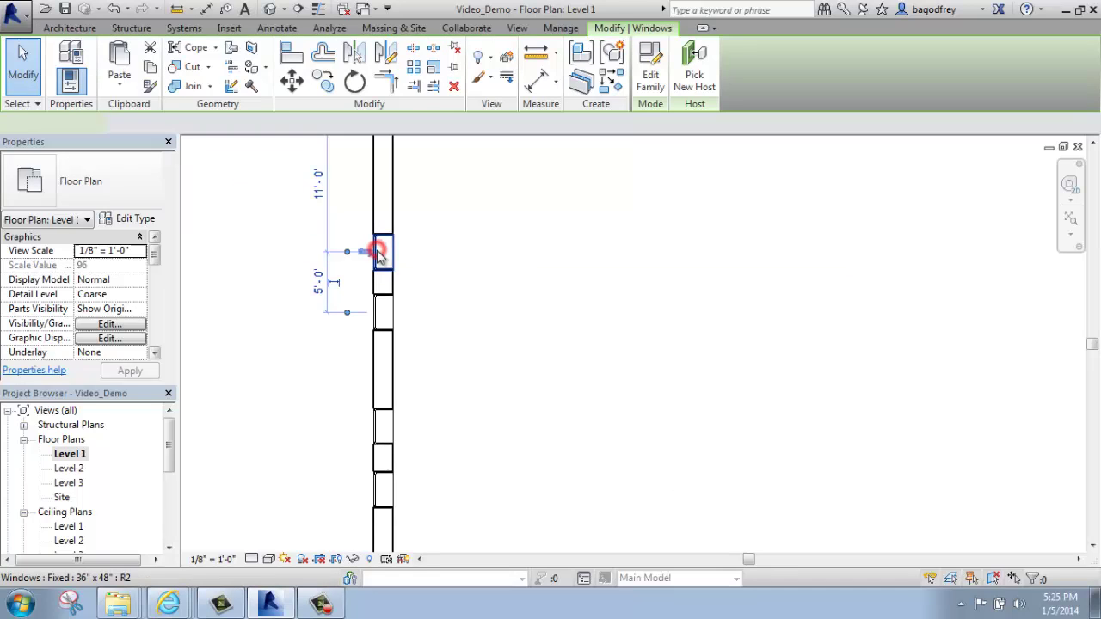
middle_click_drag(475, 283, 476, 307)
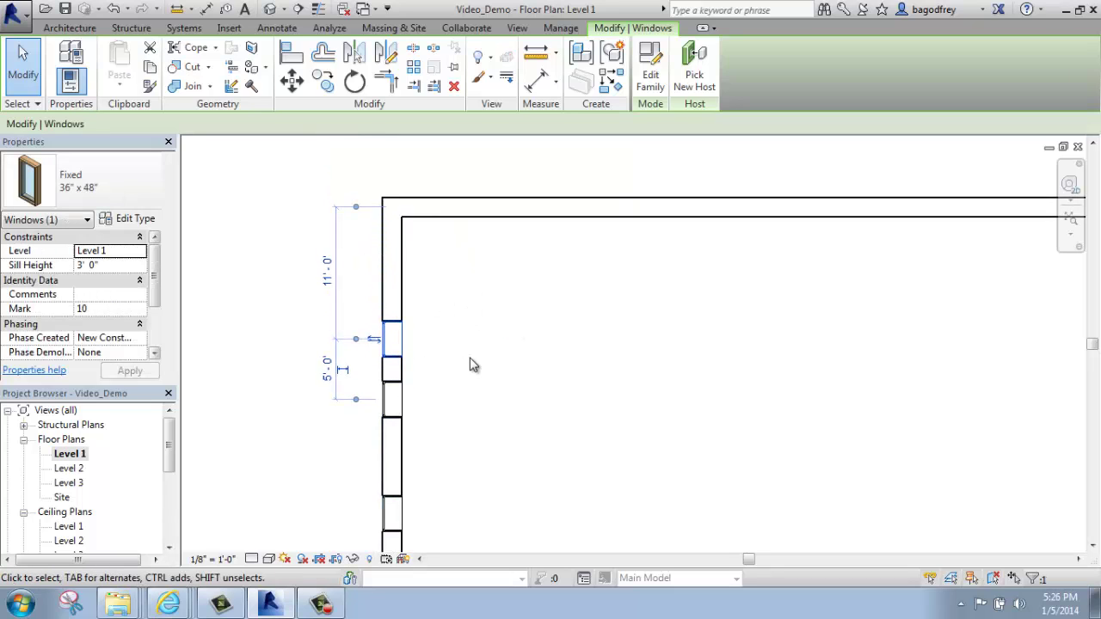
left_click(325, 371)
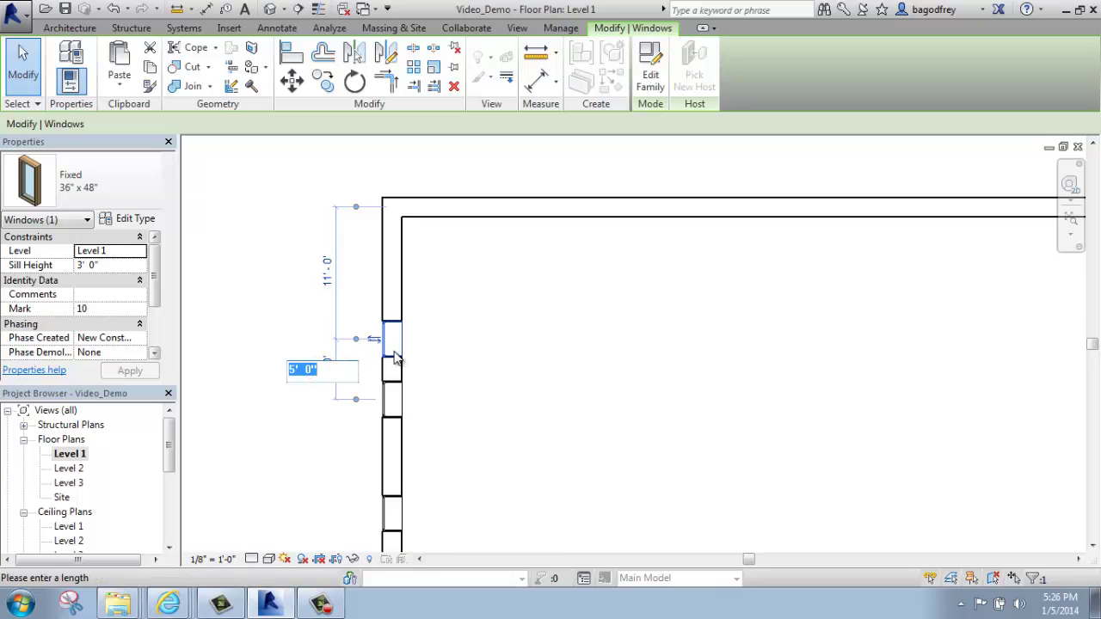
type("6")
key("Return")
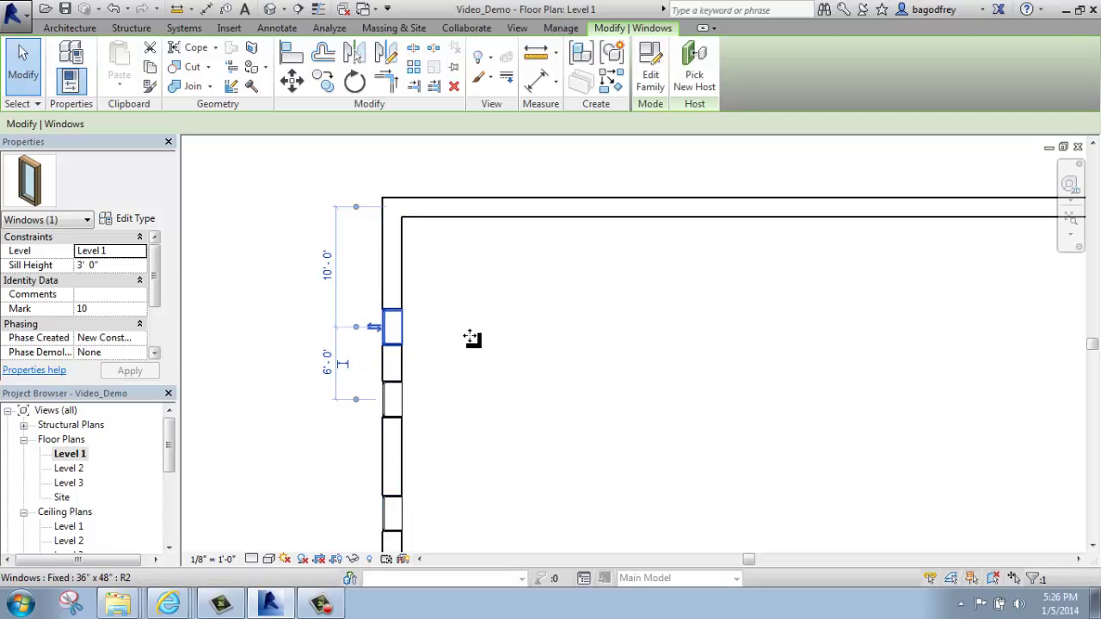
left_click(479, 334)
Step: For the lower window of the left wall's middle pair, shift the temporary dimension's witness lines to the facing edges of both windows
scroll(483, 332, "down", 2)
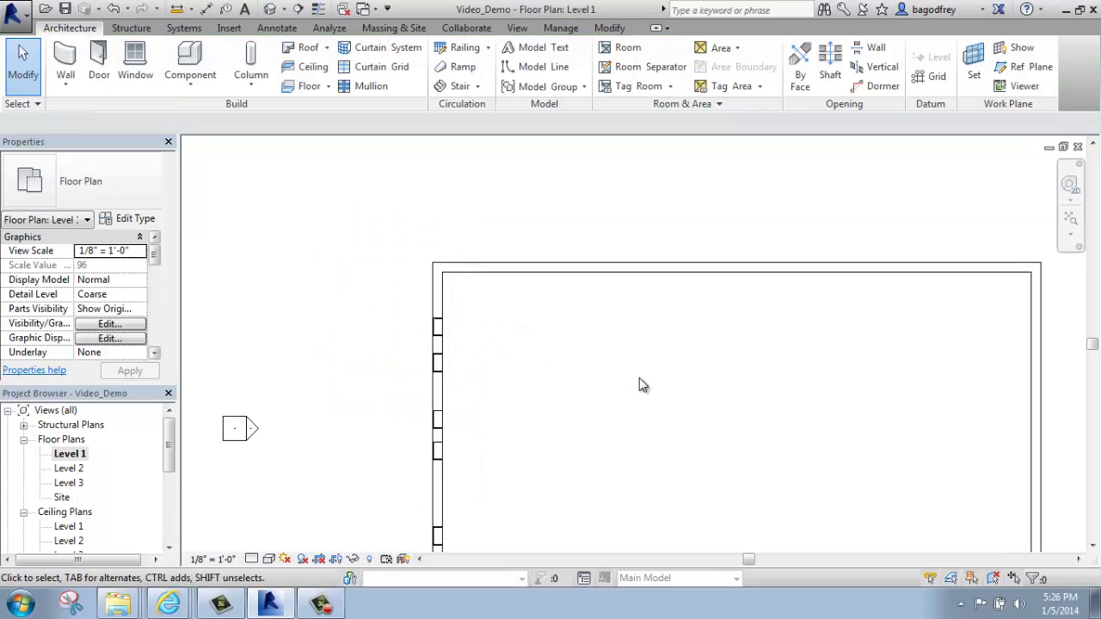
middle_click_drag(642, 384, 634, 318)
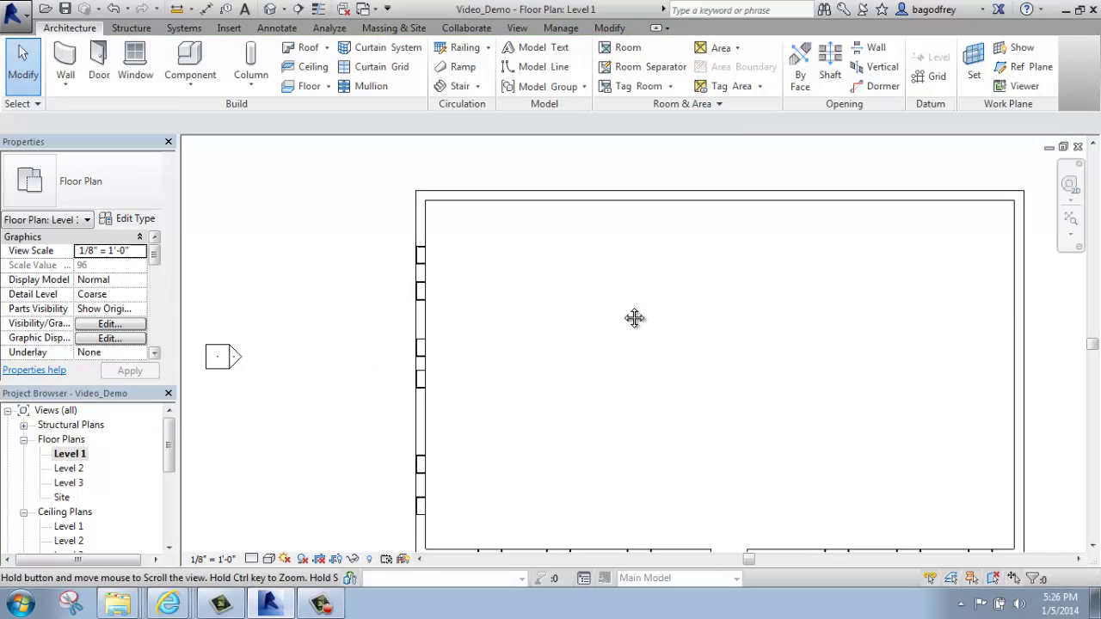
scroll(427, 387, "up", 3)
left_click(426, 382)
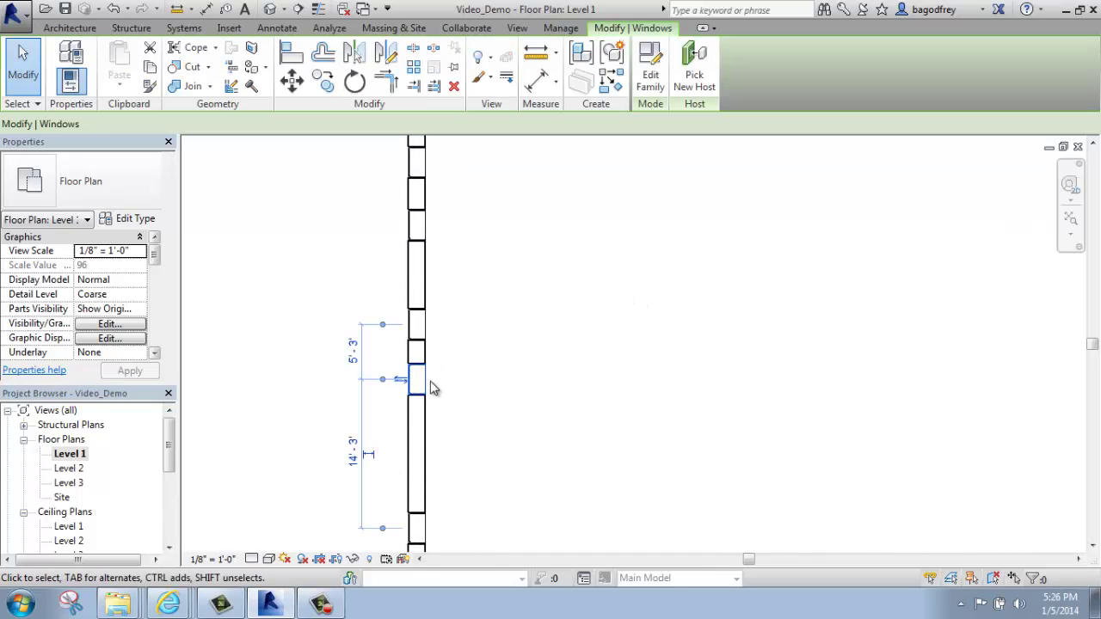
scroll(468, 382, "down", 1)
middle_click_drag(512, 340, 521, 281)
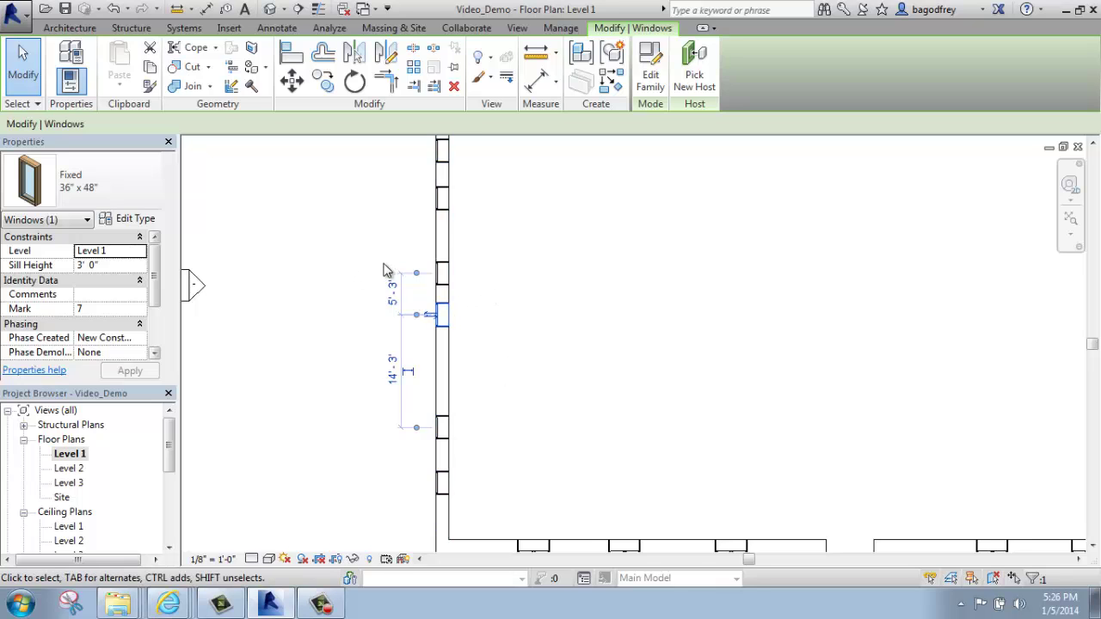
scroll(386, 266, "up", 3)
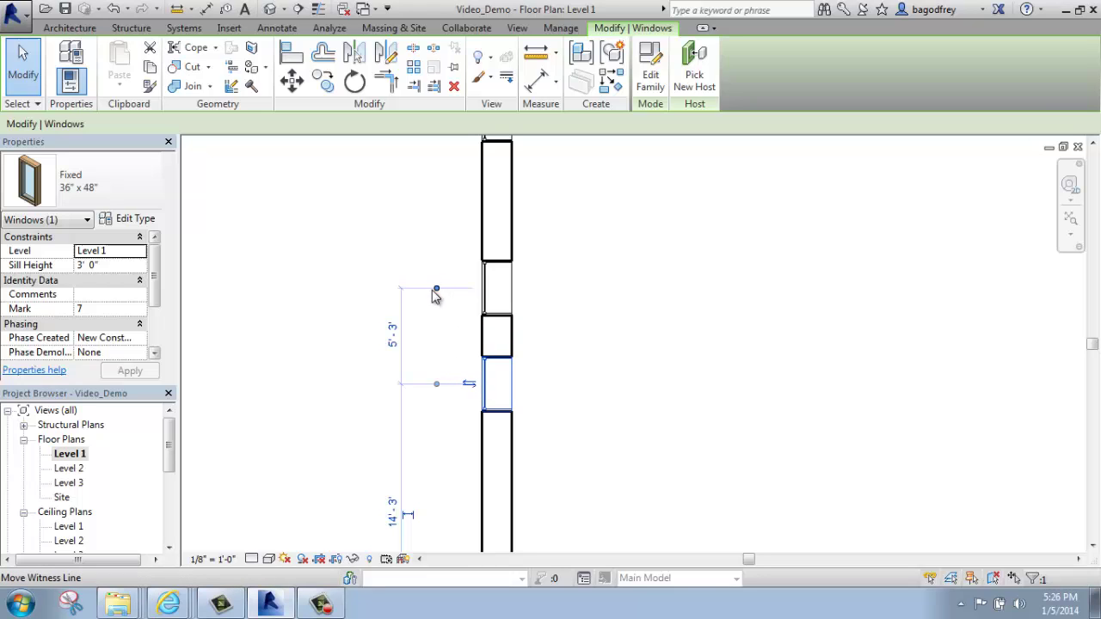
left_click_drag(436, 293, 438, 295)
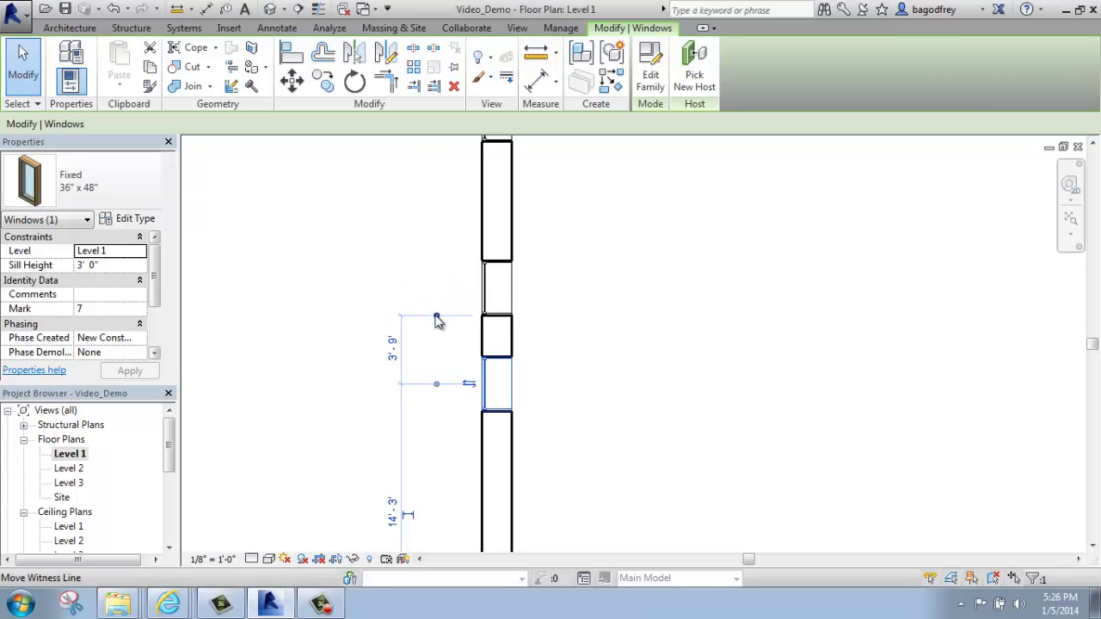
left_click(436, 316)
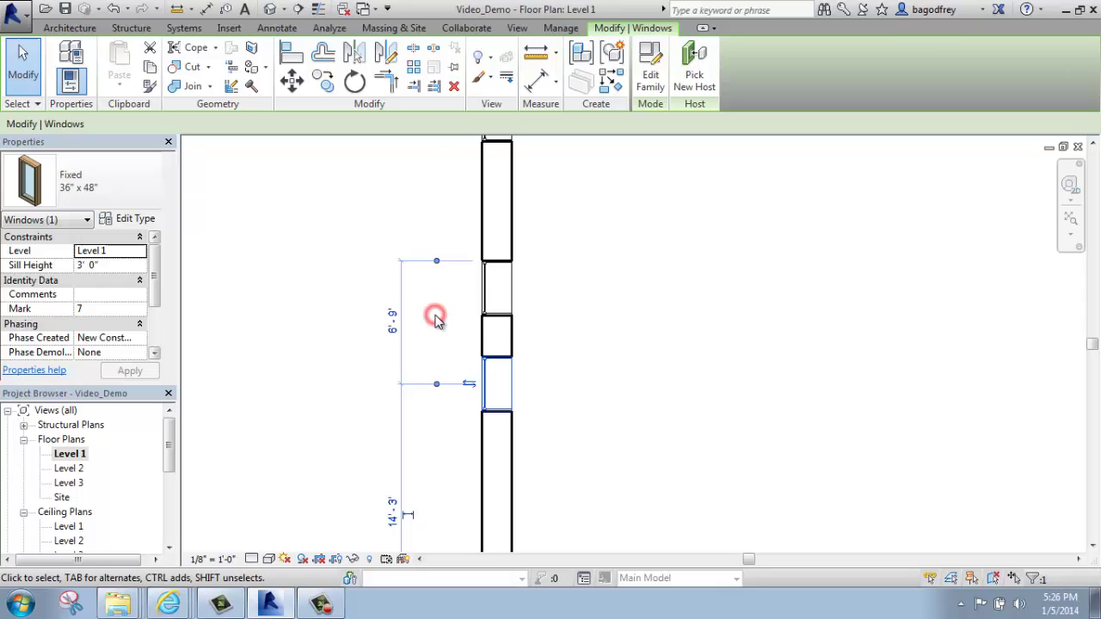
left_click(436, 261)
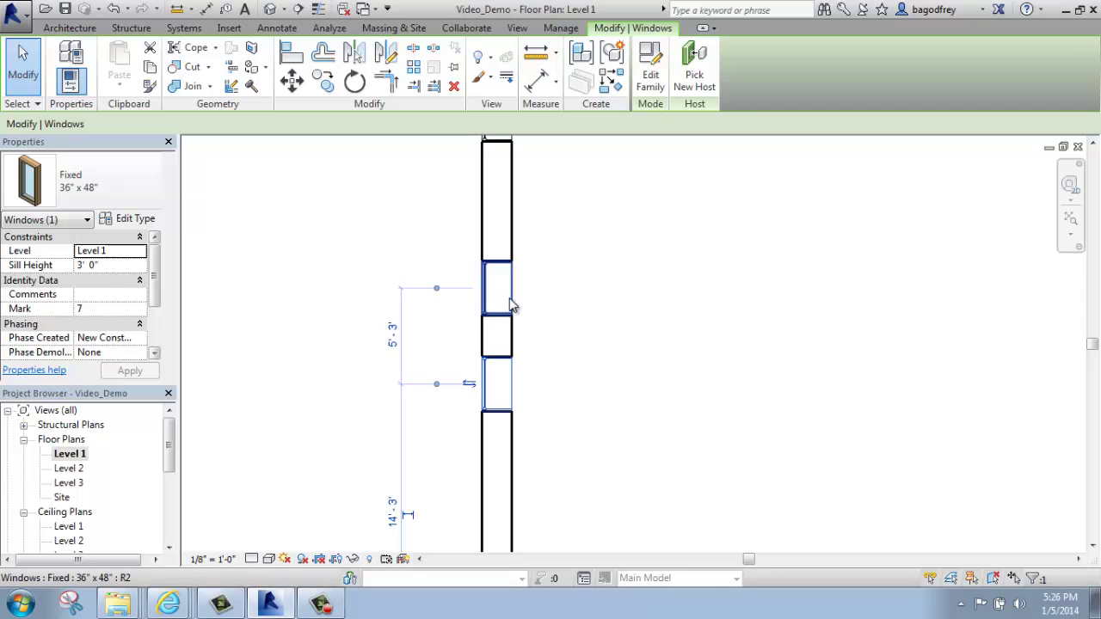
left_click_drag(436, 289, 439, 317)
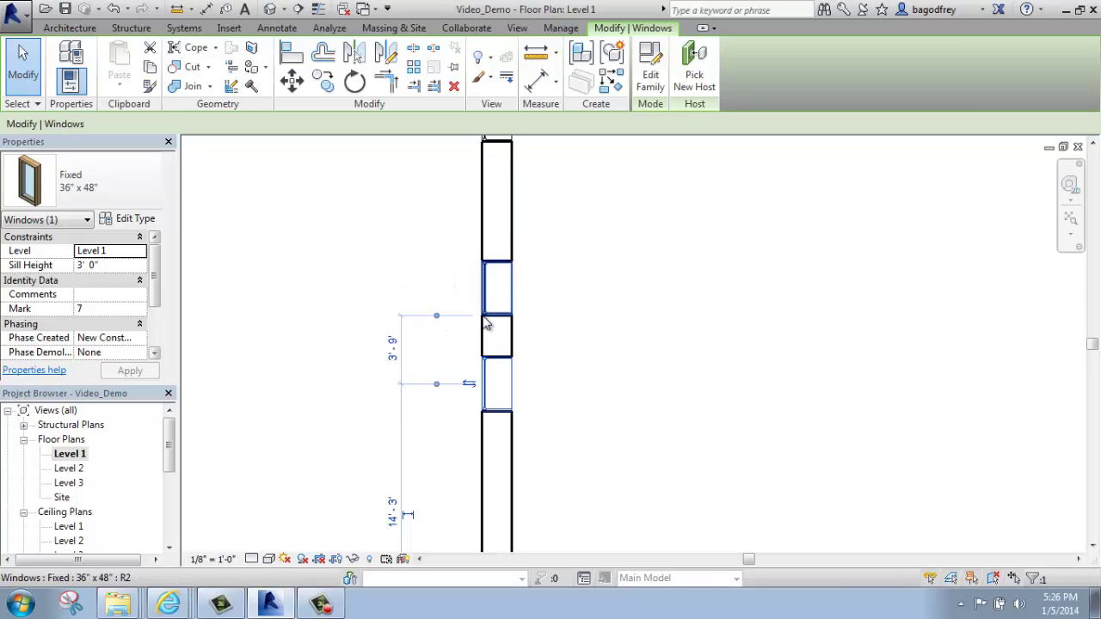
left_click_drag(437, 386, 437, 405)
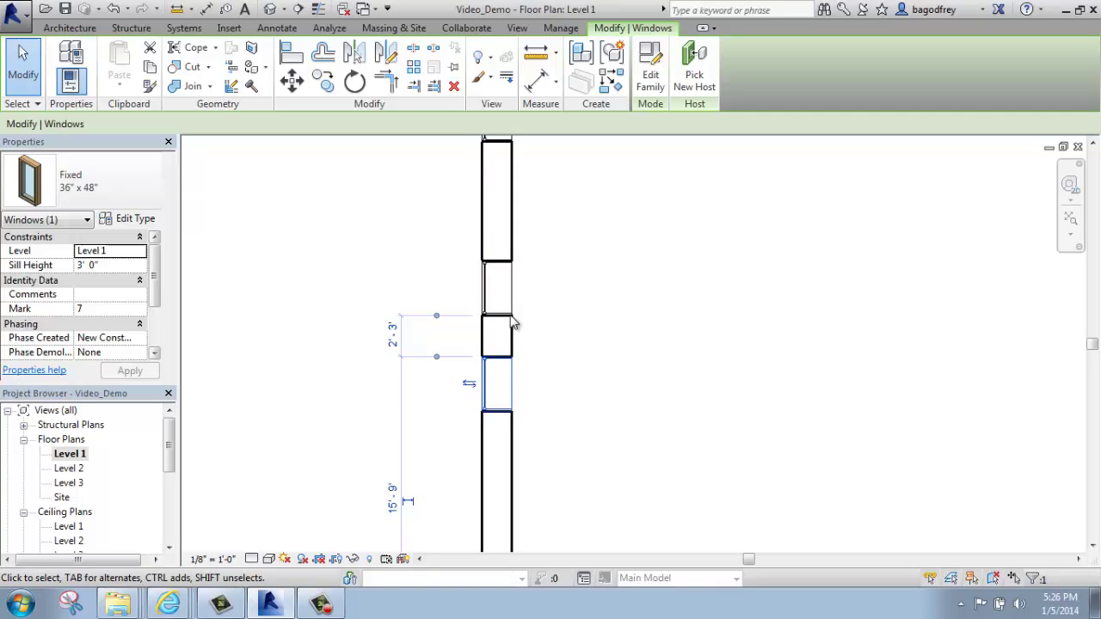
Step: Set the edge-to-edge gap between the left wall's two middle windows to 3'-0"
left_click(392, 336)
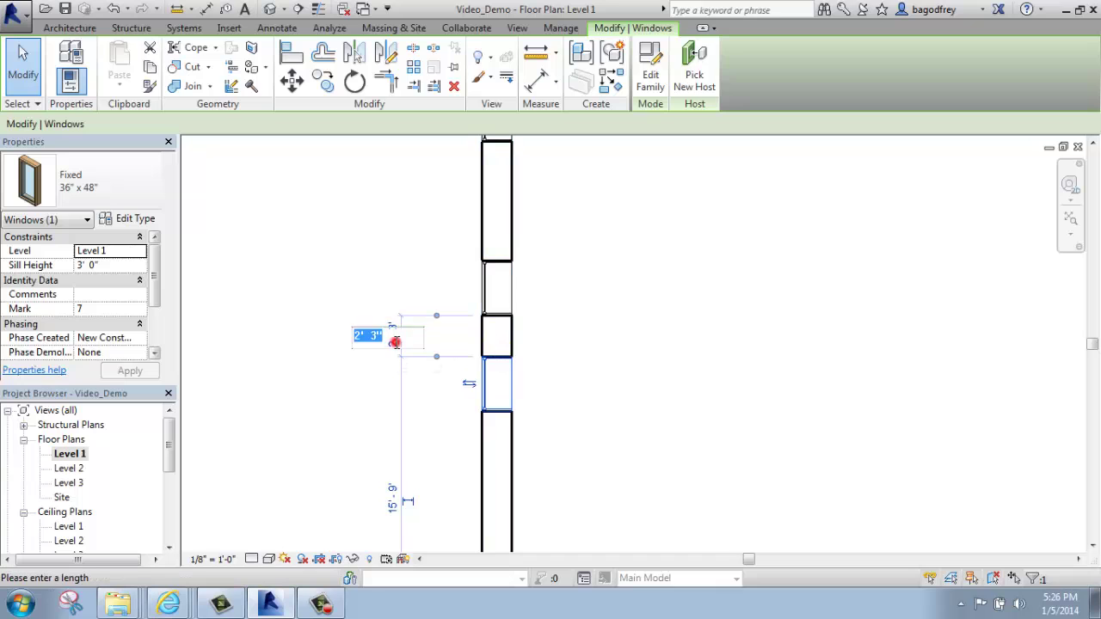
type("3")
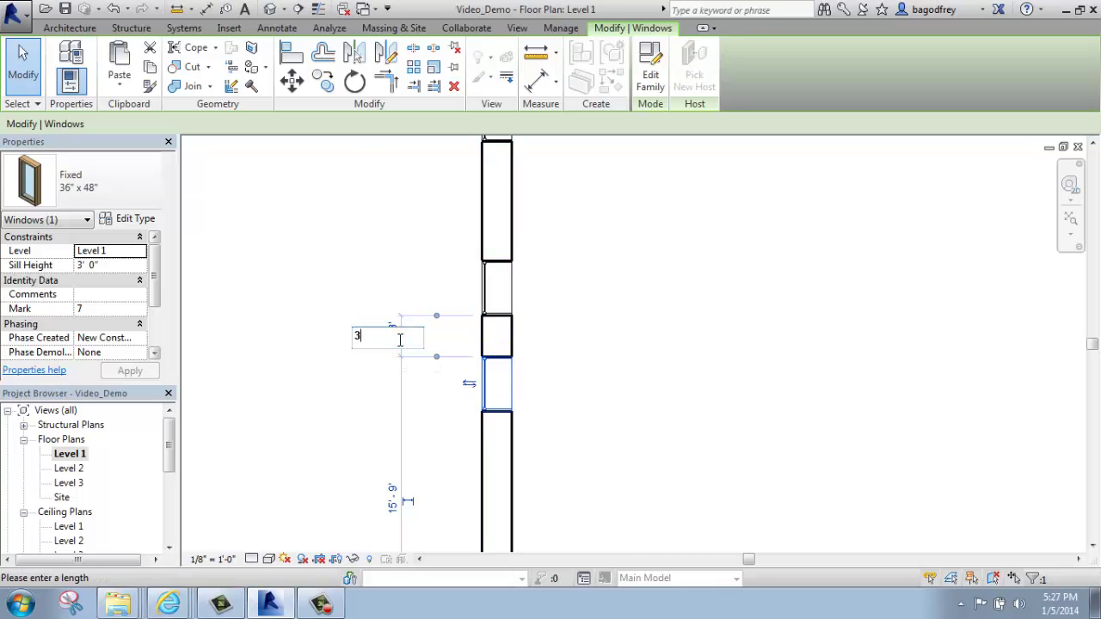
key("Return")
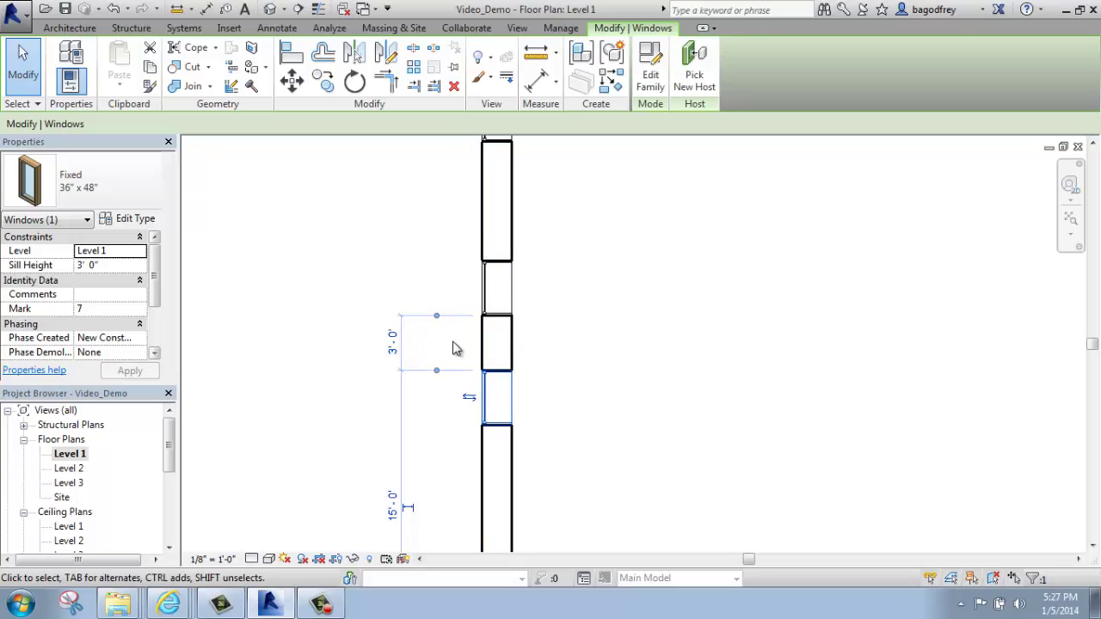
left_click(639, 290)
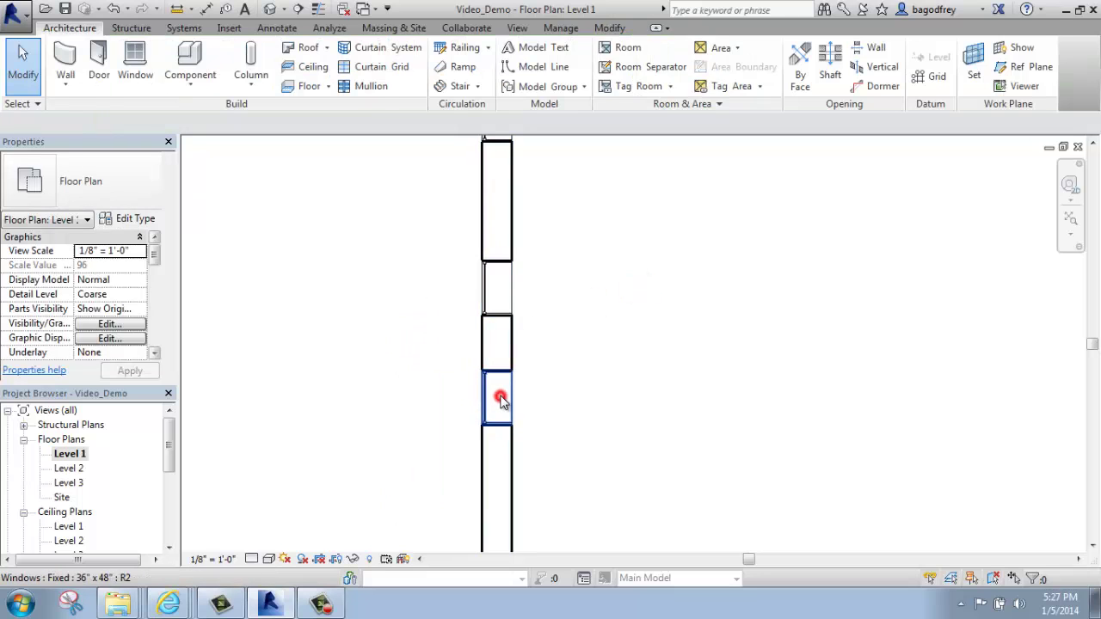
Step: Reselect the lower window of the middle pair and check its temporary dimensions within the whole plan
left_click(502, 400)
scroll(640, 370, "down", 2)
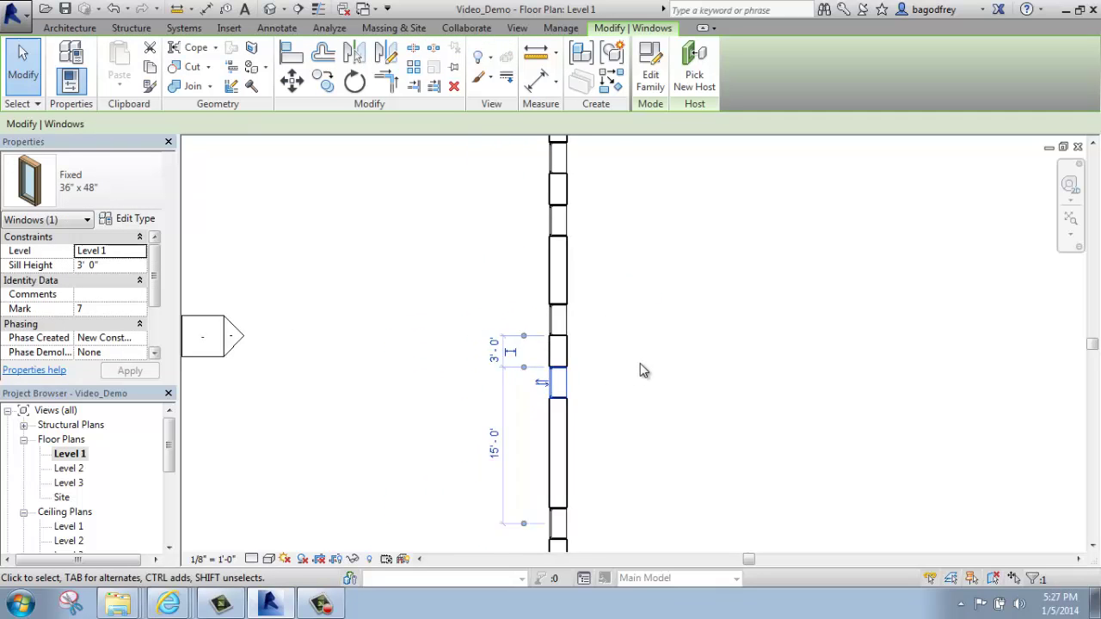
scroll(640, 371, "down", 1)
middle_click_drag(786, 430, 675, 413)
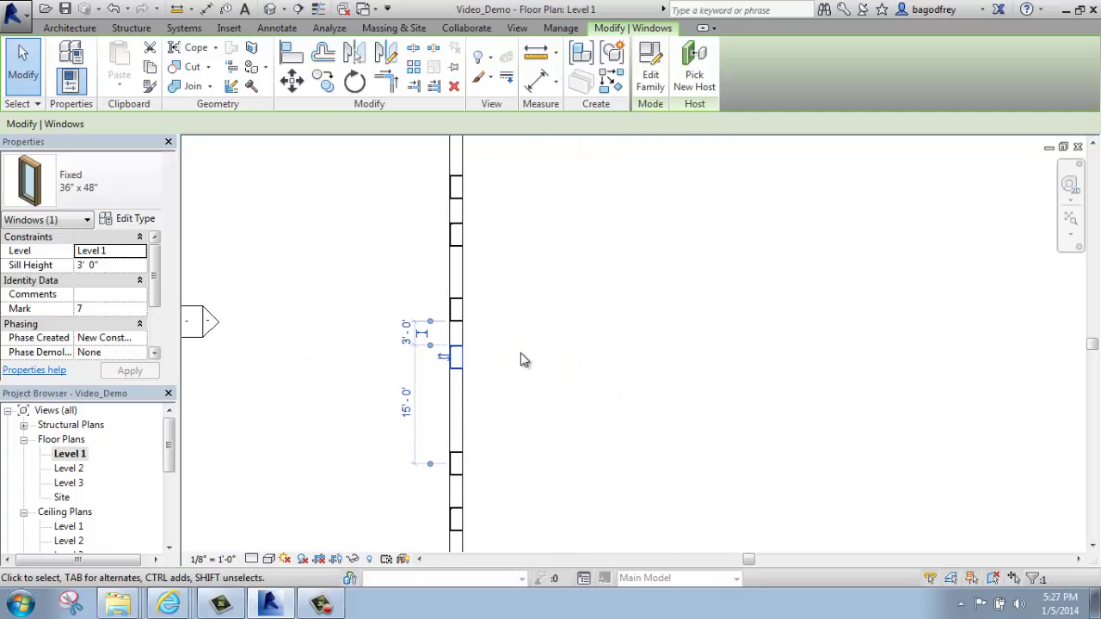
scroll(521, 354, "down", 1)
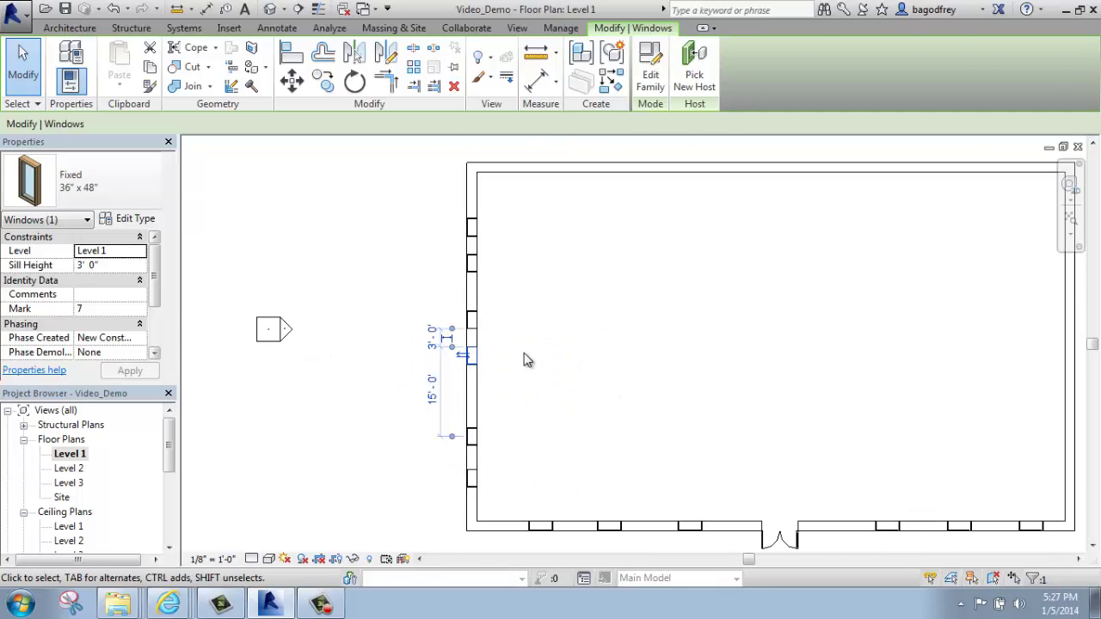
left_click(523, 353)
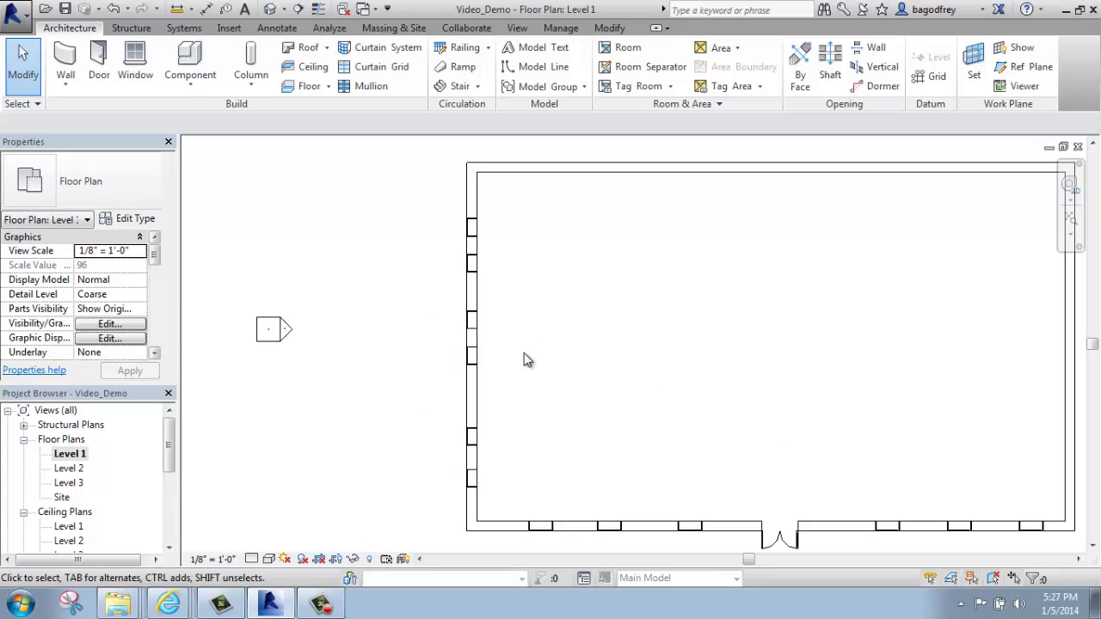
Step: Make the temporary dimensions of the upper window in the left wall's middle pair permanent
scroll(466, 348, "up", 2)
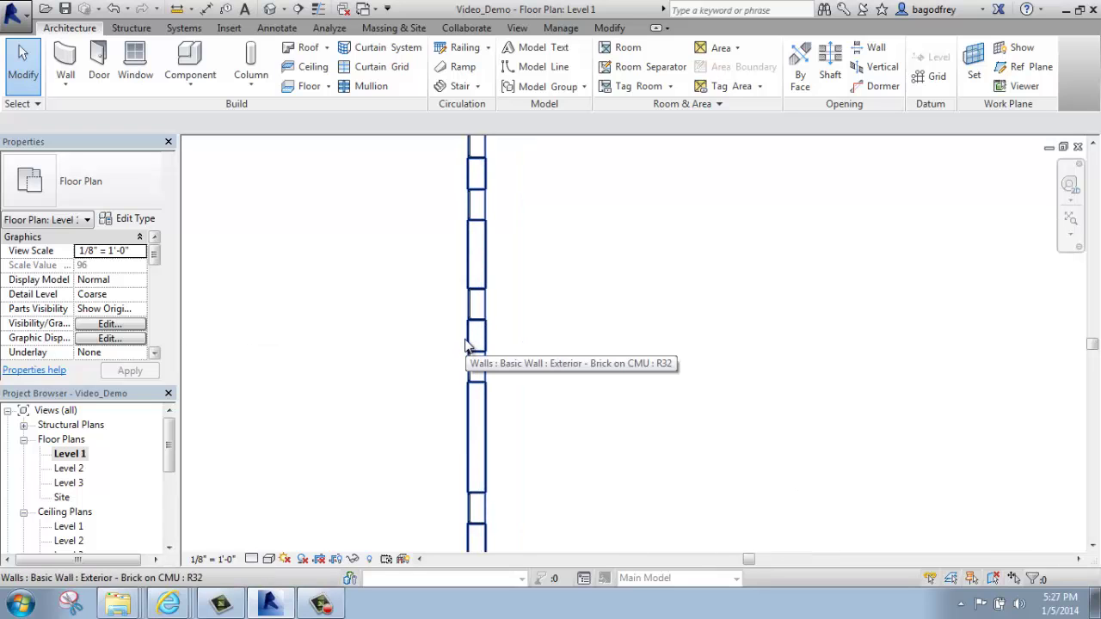
left_click(471, 308)
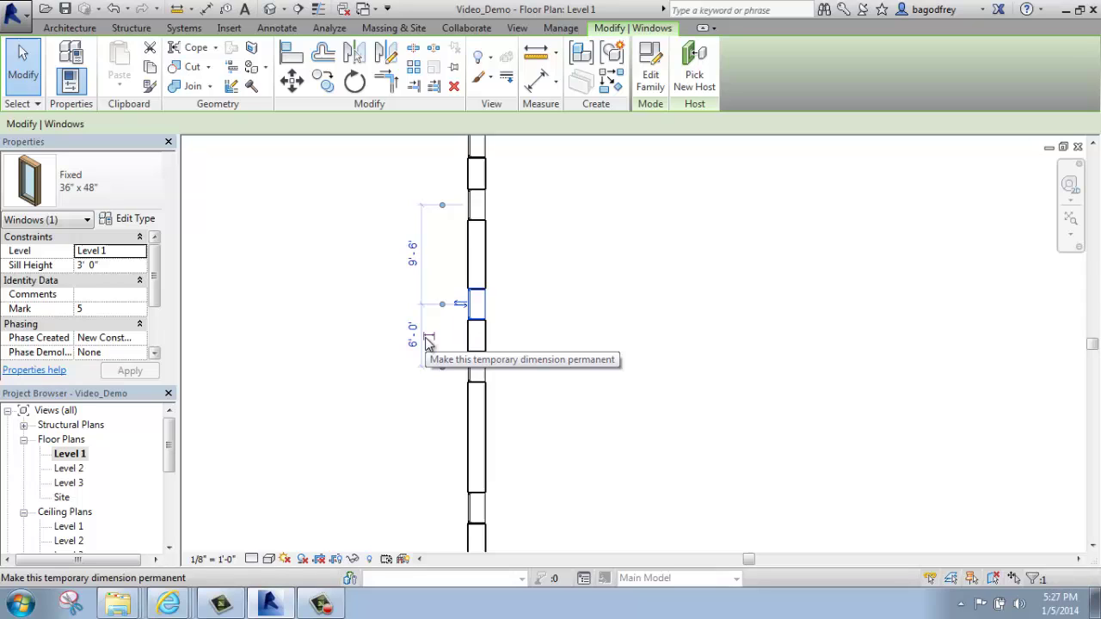
scroll(413, 315, "up", 2)
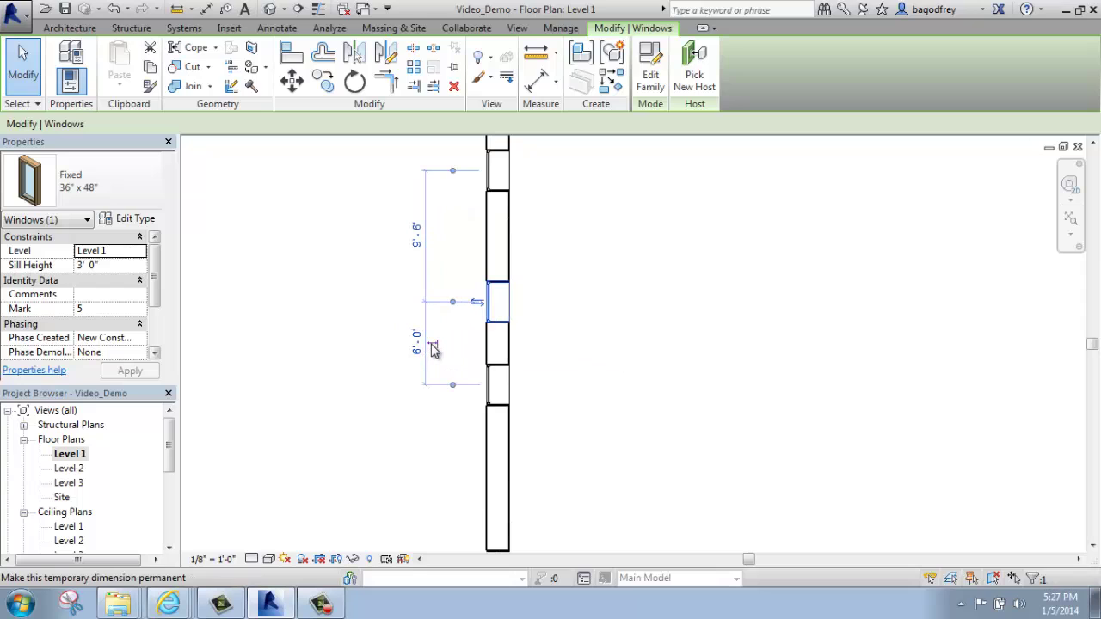
left_click(431, 346)
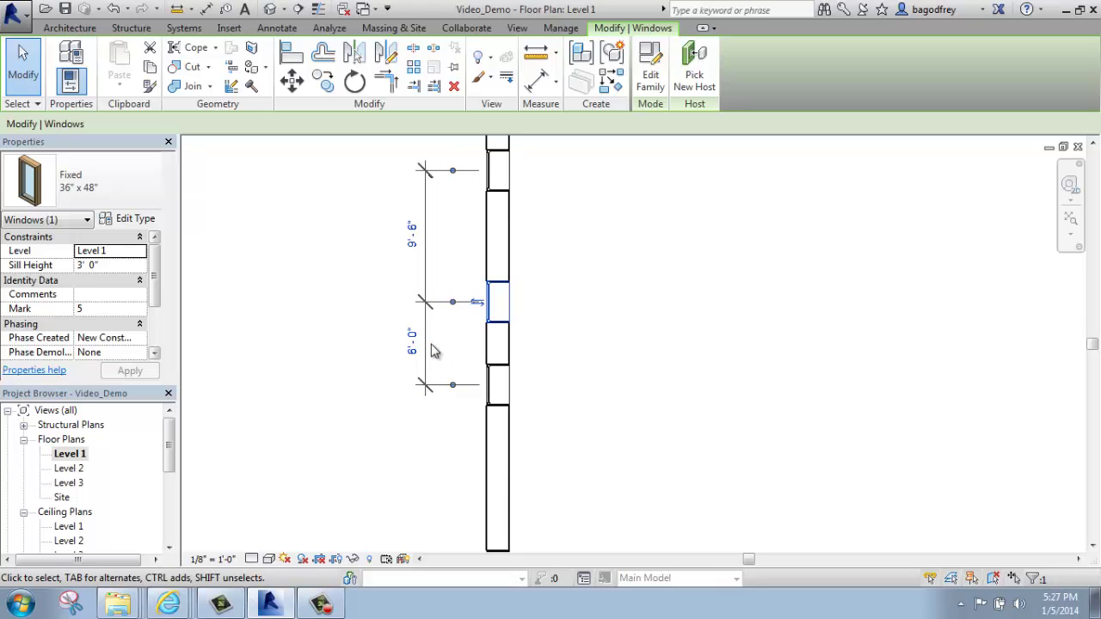
left_click(739, 324)
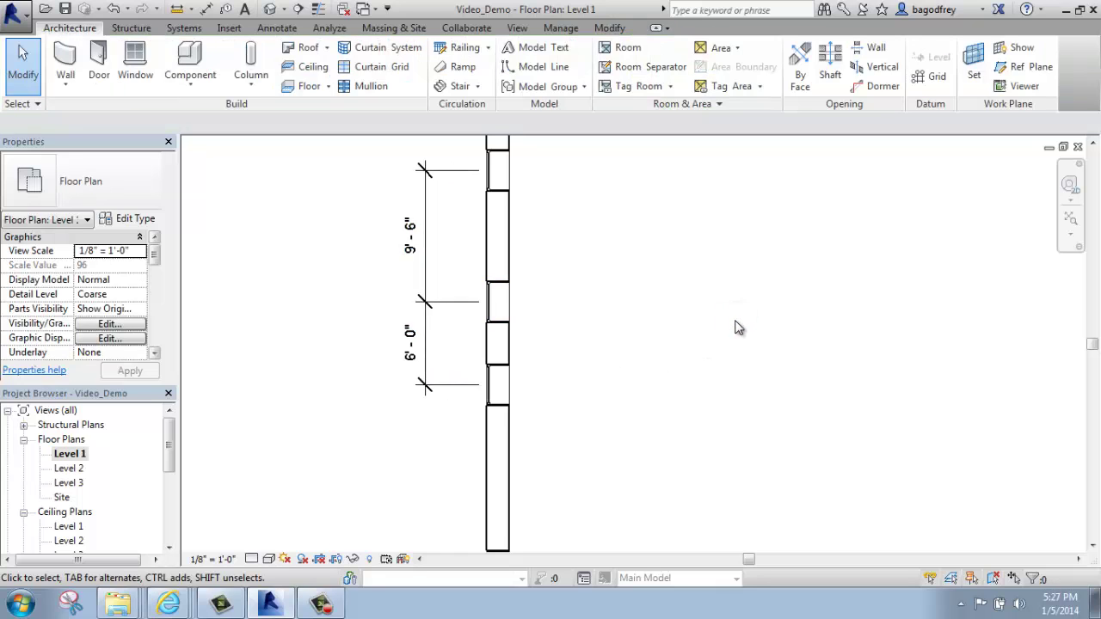
scroll(818, 300, "down", 2)
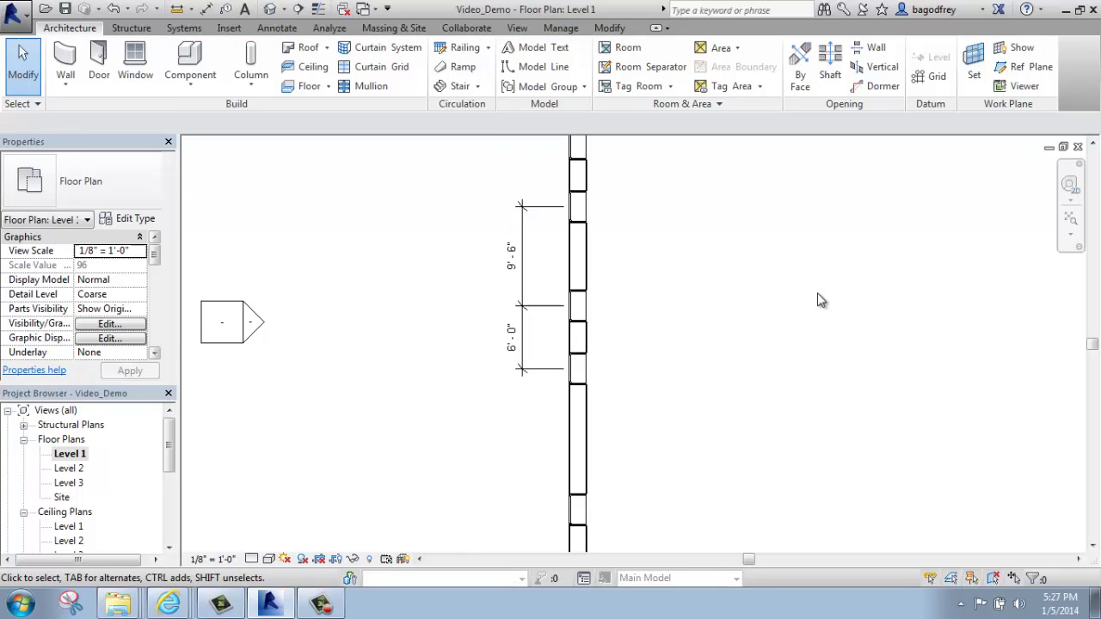
middle_click_drag(717, 314, 516, 221)
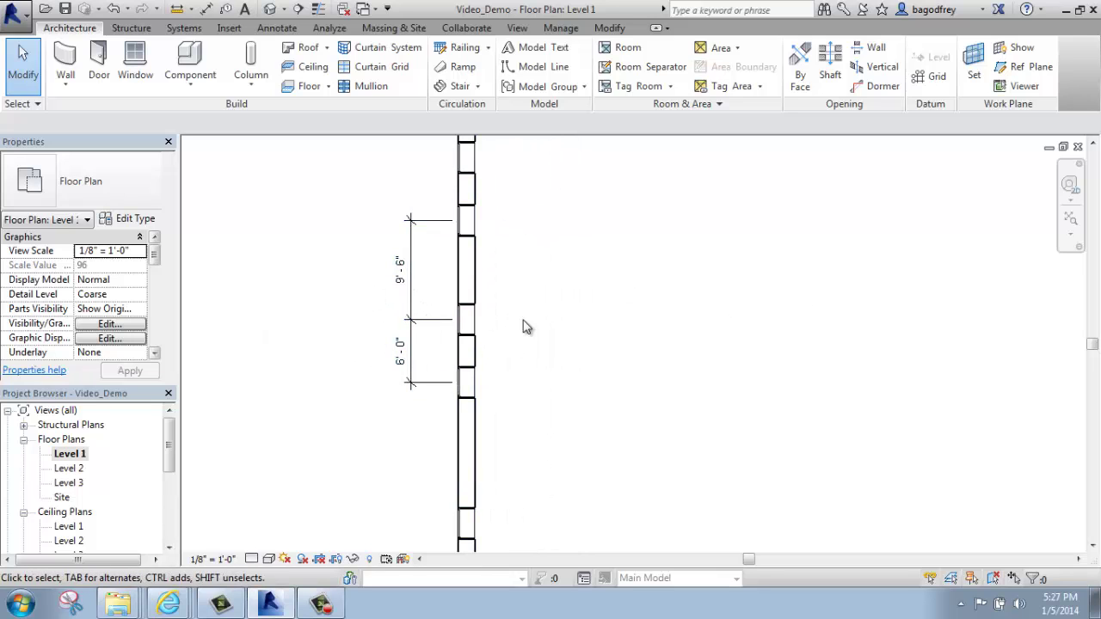
Step: Try to edit the 6'-0" value of the permanent dimension between the left wall's two middle windows directly
scroll(422, 341, "up", 2)
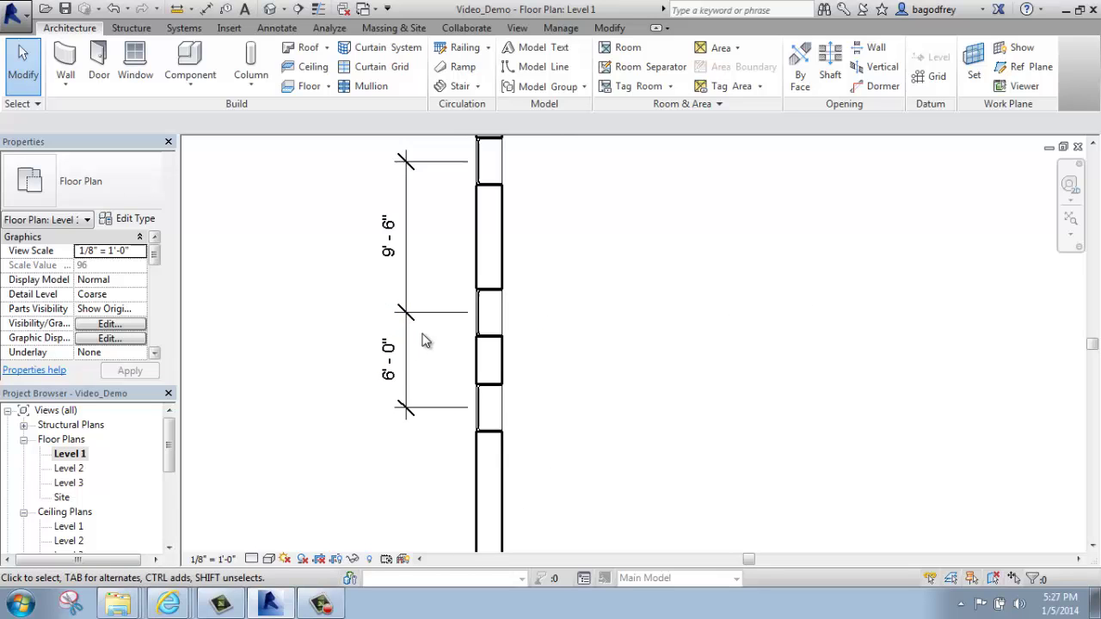
left_click(387, 375)
left_click(387, 377)
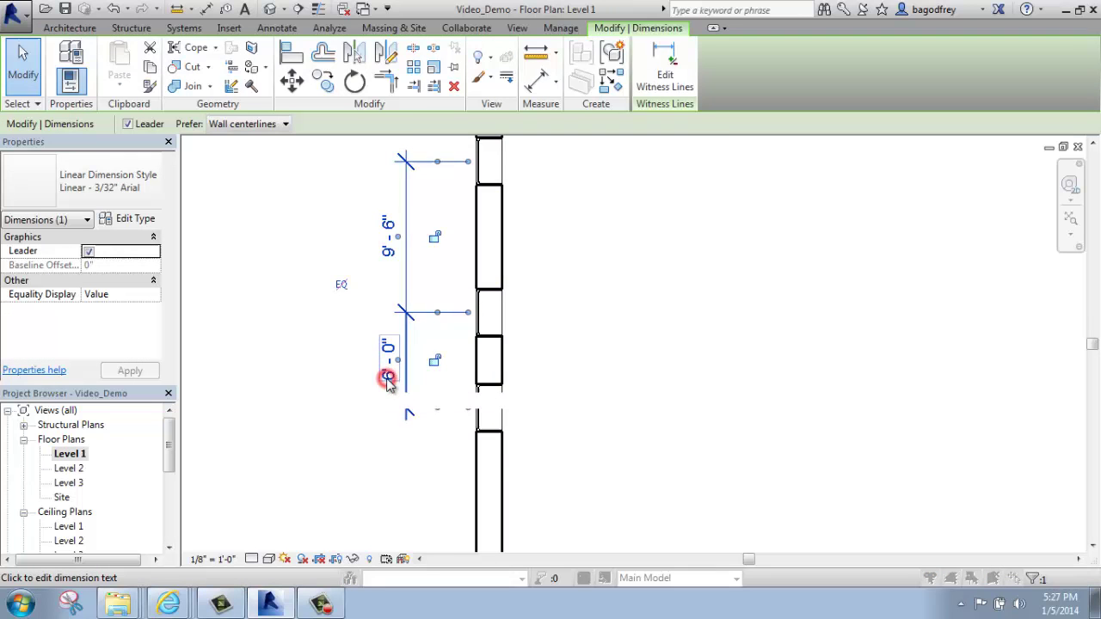
left_click(597, 452)
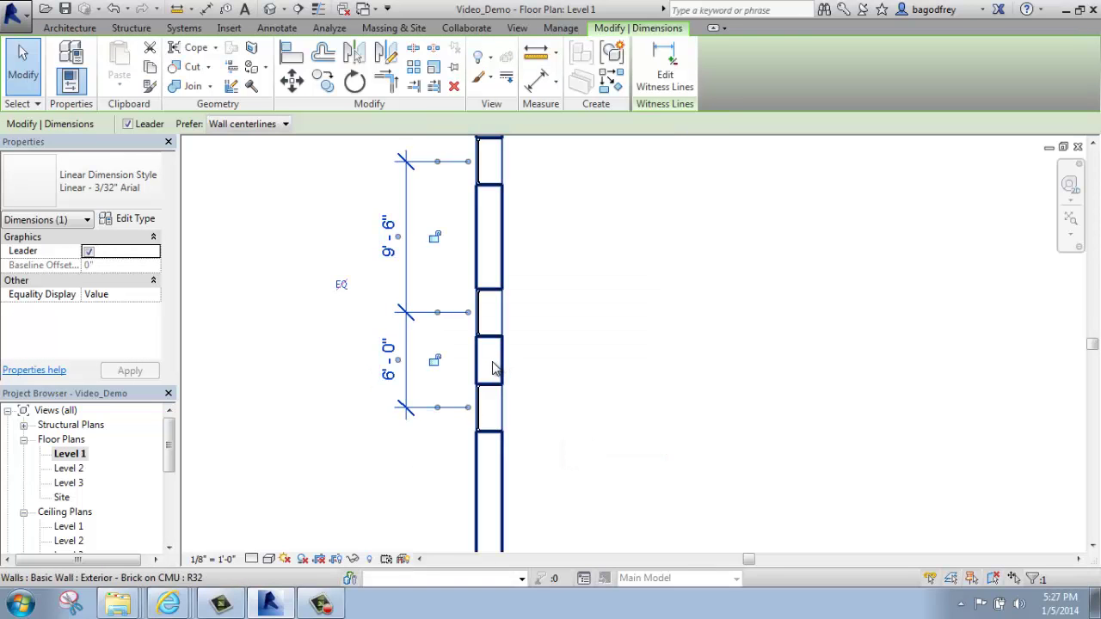
left_click(491, 364)
left_click(596, 393)
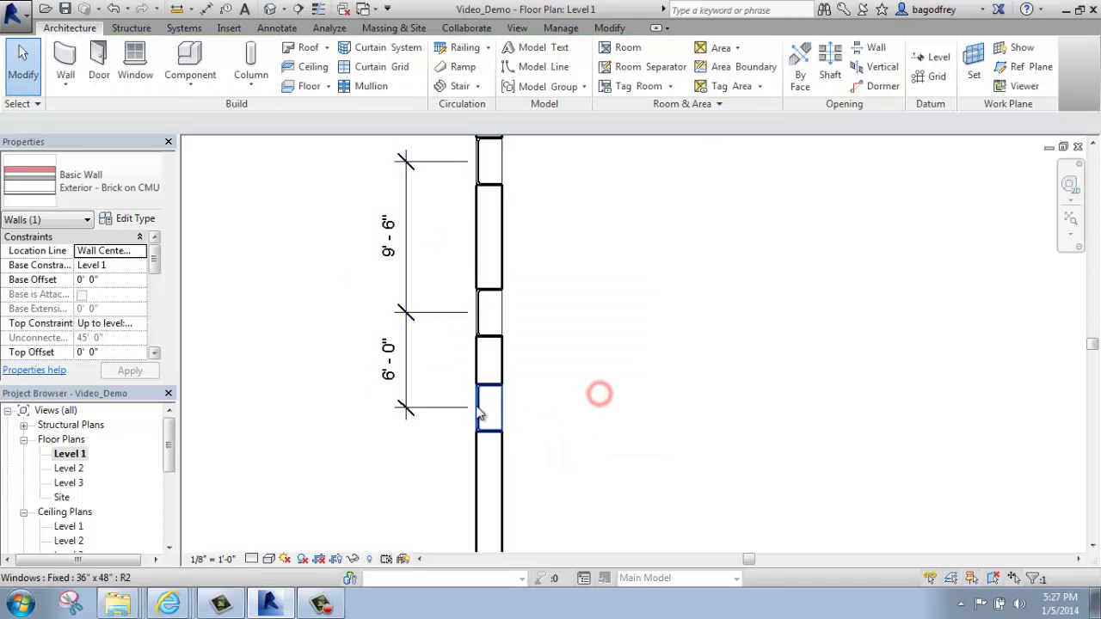
Step: Set the edge-to-edge gap above the lower window of the left wall's middle pair to 5 feet
left_click(478, 408)
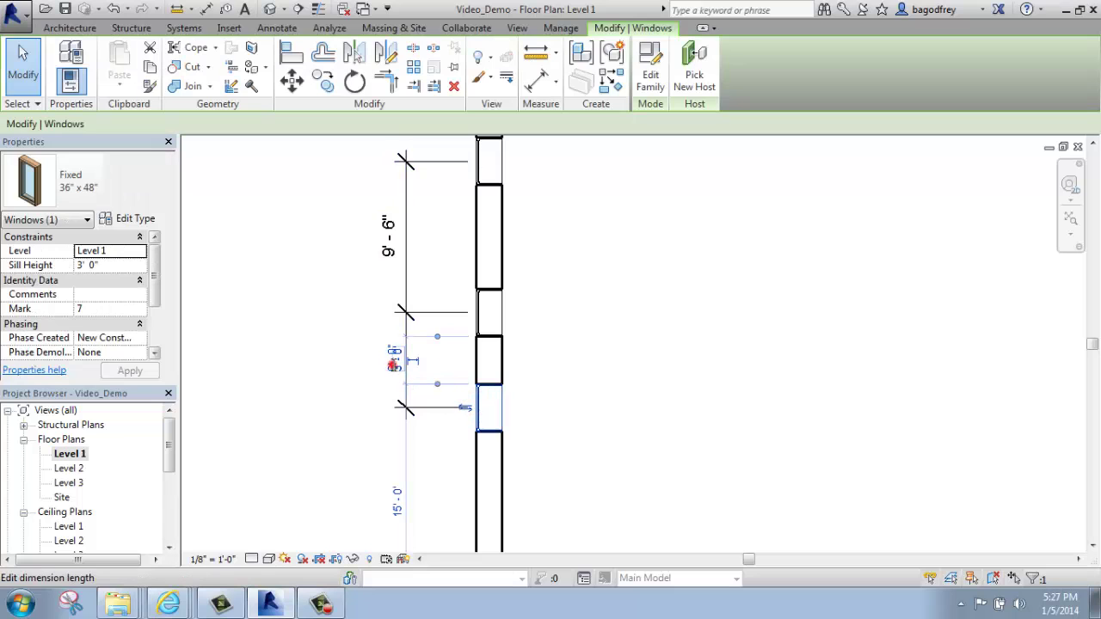
left_click(393, 362)
type("5")
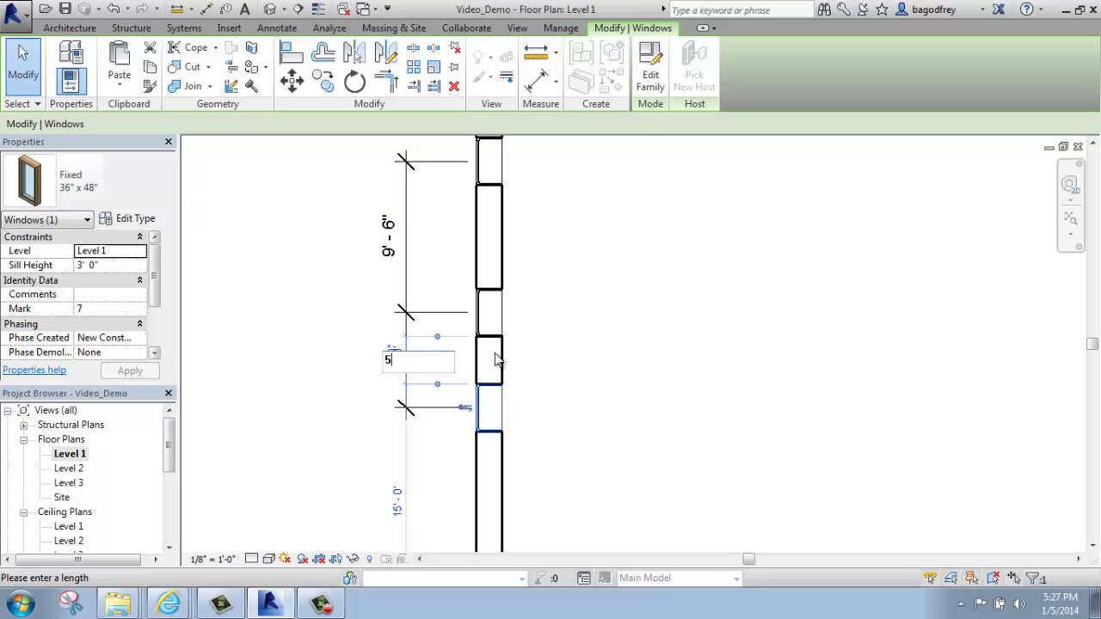
key("Return")
left_click(768, 347)
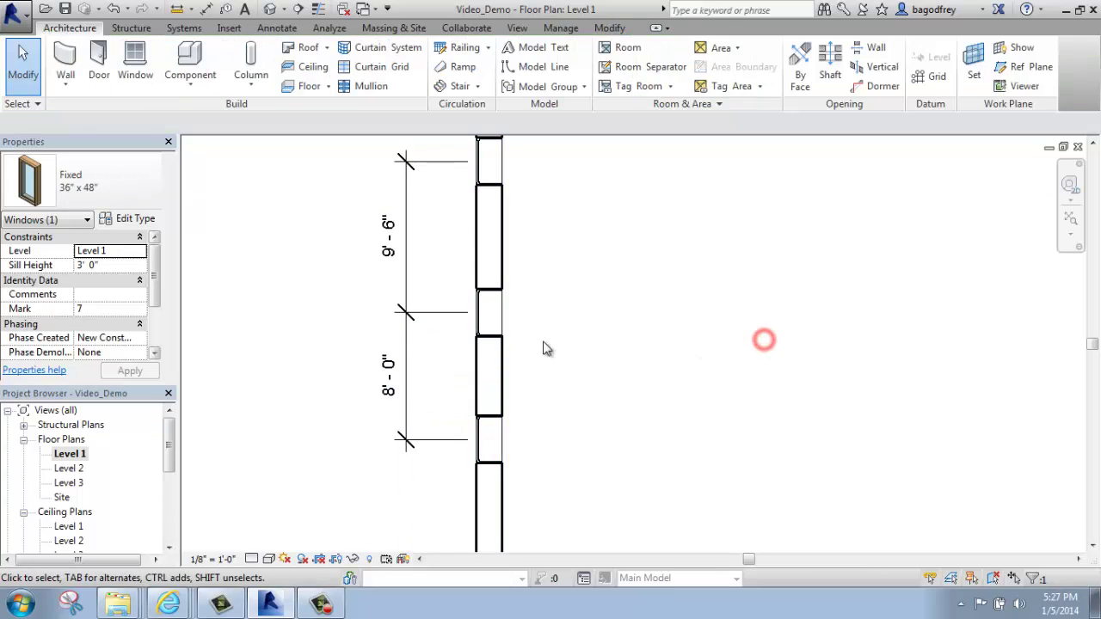
Step: Delete the permanent dimension string beside the left wall's windows
scroll(637, 258, "down", 2)
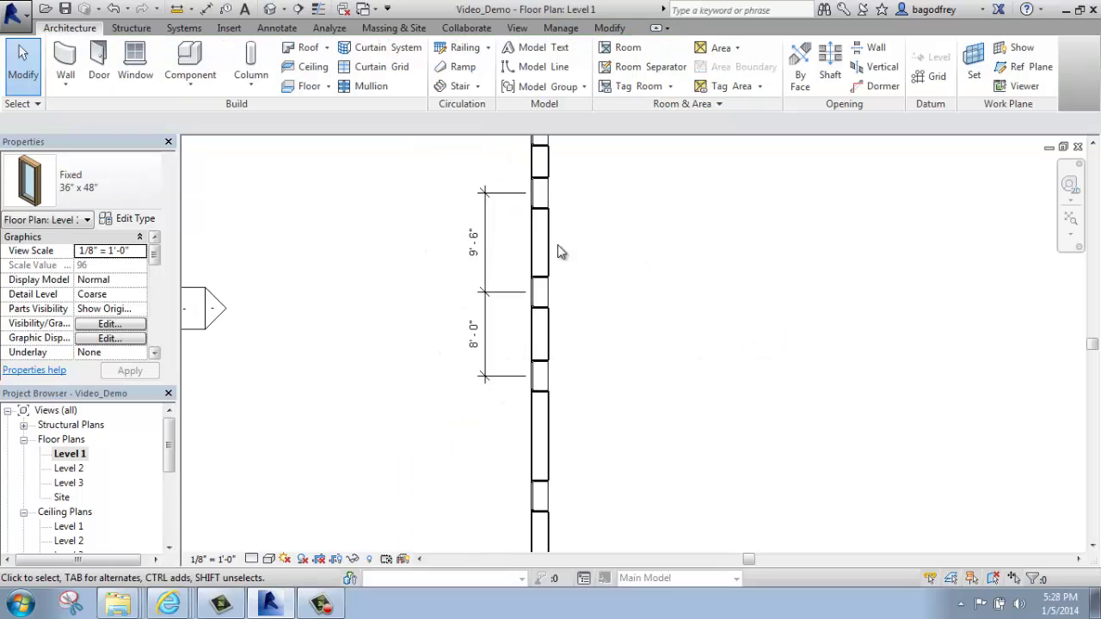
left_click(503, 266)
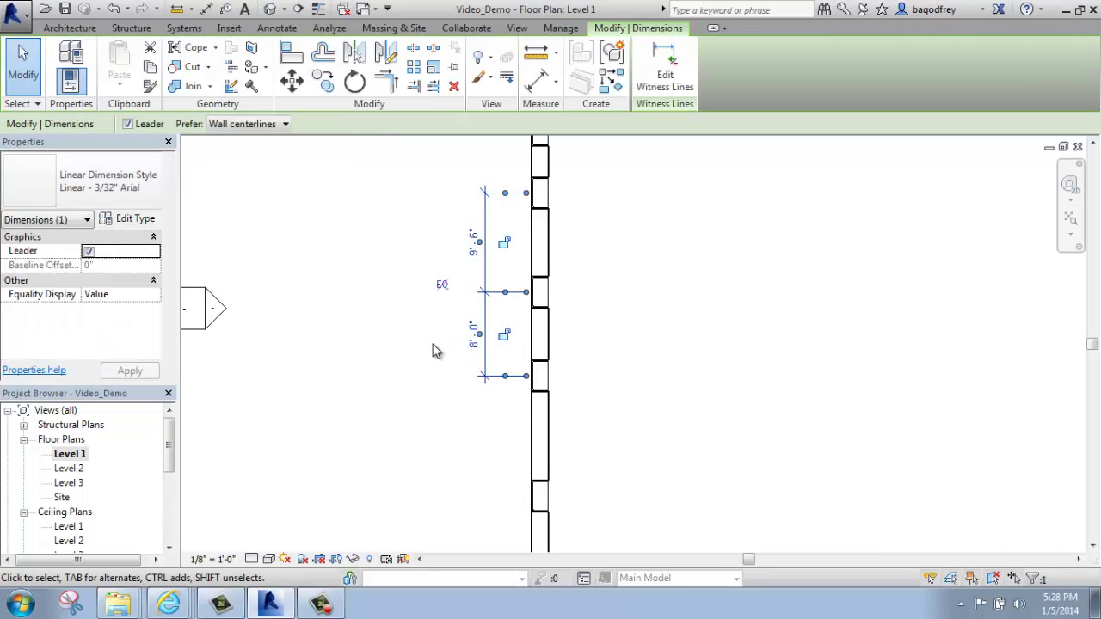
key("Delete")
scroll(447, 344, "down", 2)
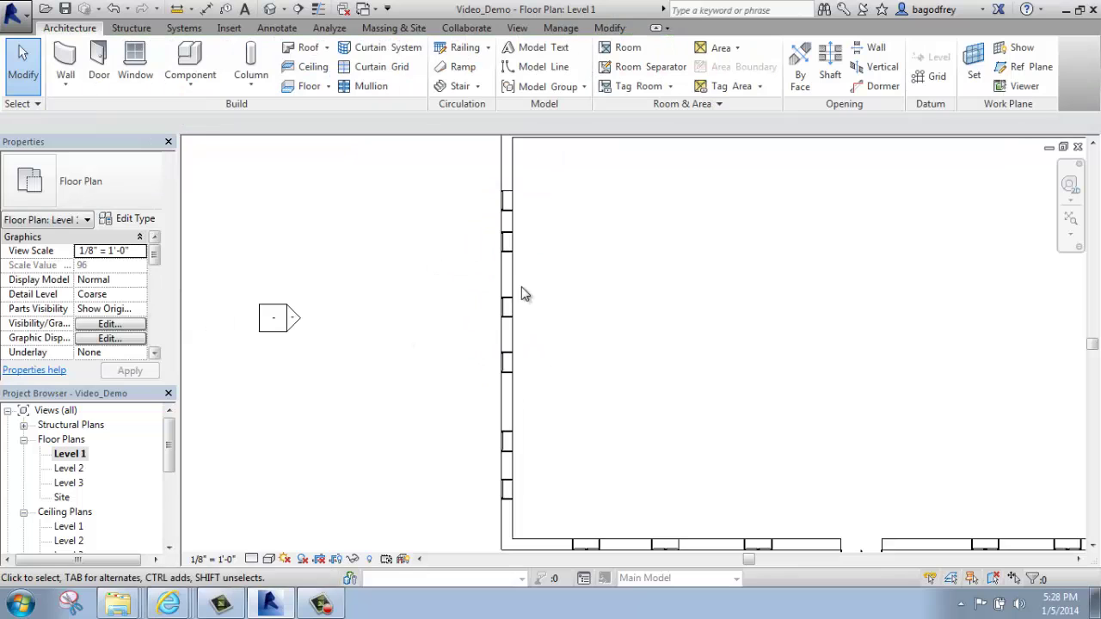
middle_click_drag(524, 294, 507, 331)
mouse_move(597, 386)
middle_mouse_down()
mouse_move(612, 369)
mouse_move(602, 364)
middle_mouse_up()
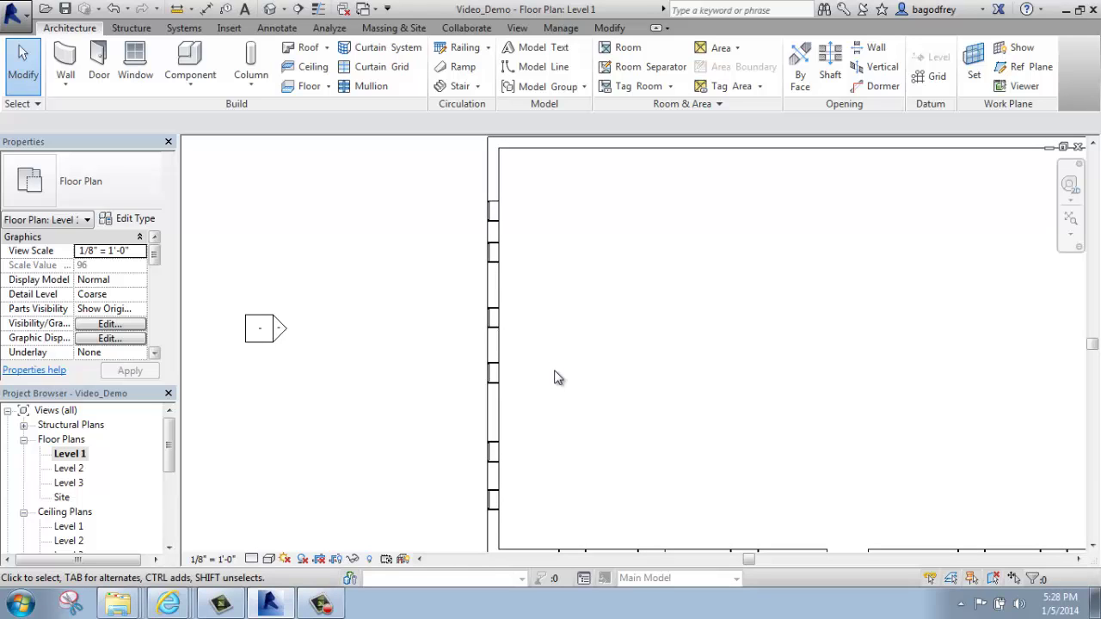
Step: Place an aligned dimension string outside the left wall, from the upper wall's centerline through all six window centers to the lower wall's centerline
left_click(283, 29)
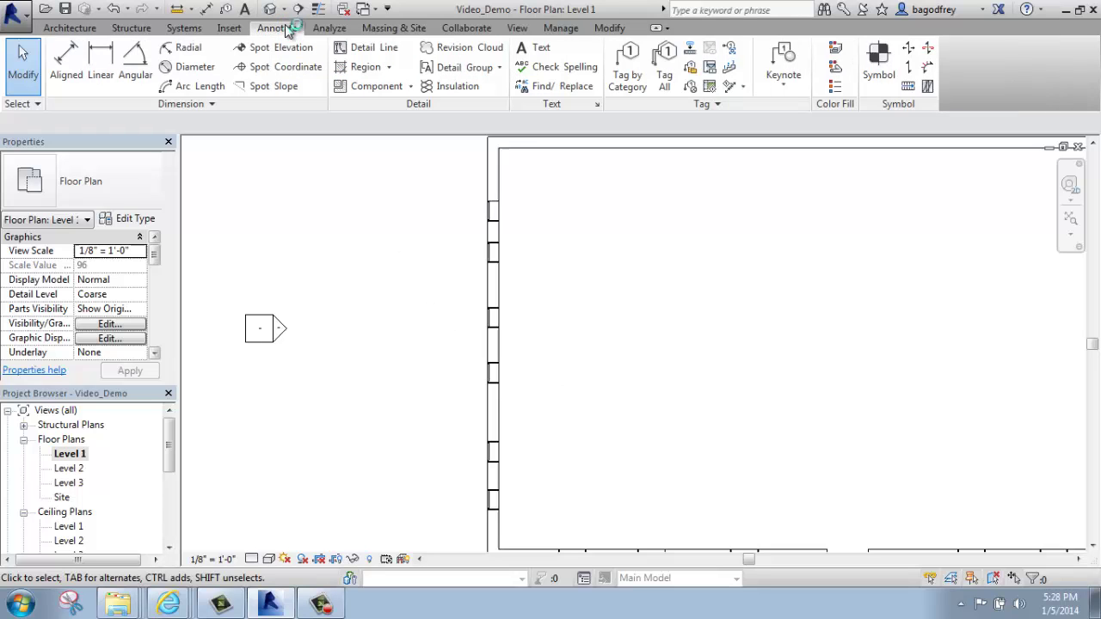
left_click(64, 55)
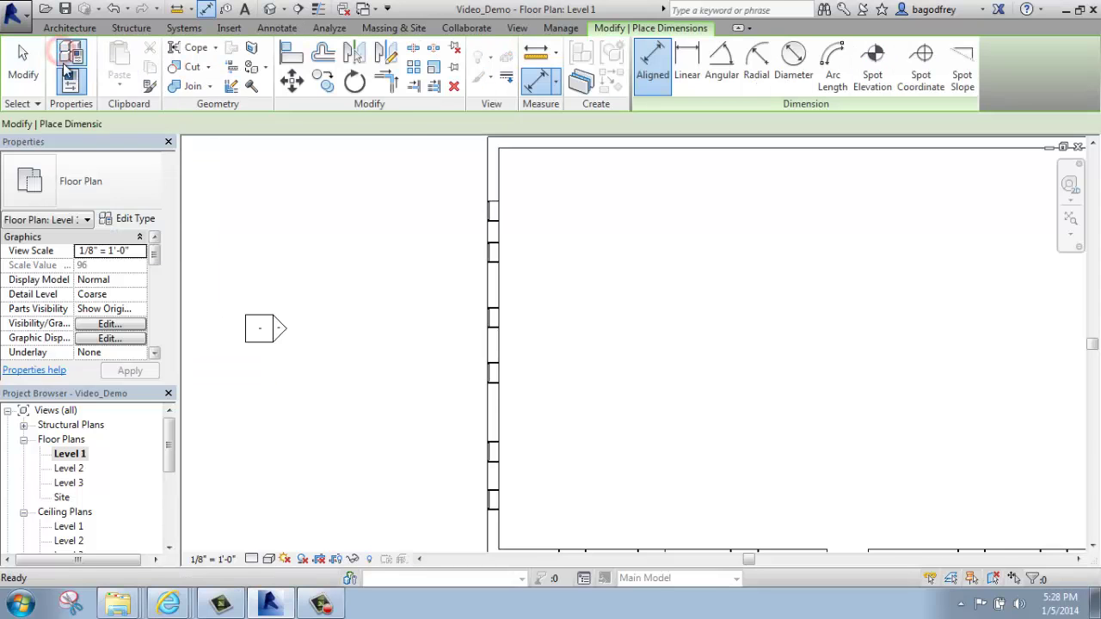
scroll(461, 208, "down", 1)
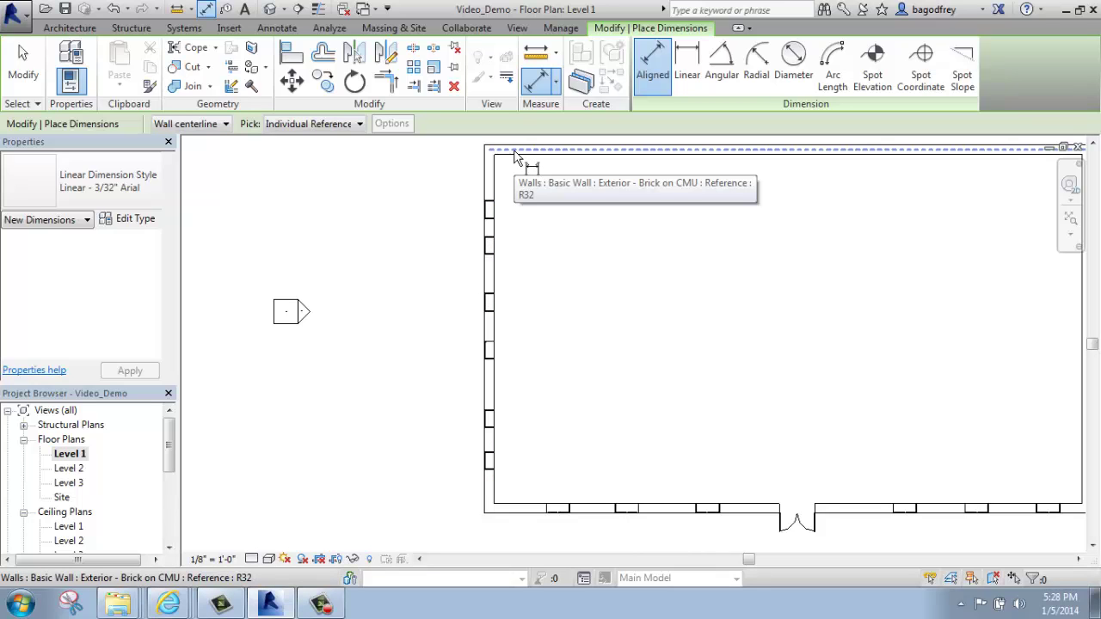
left_click(513, 154)
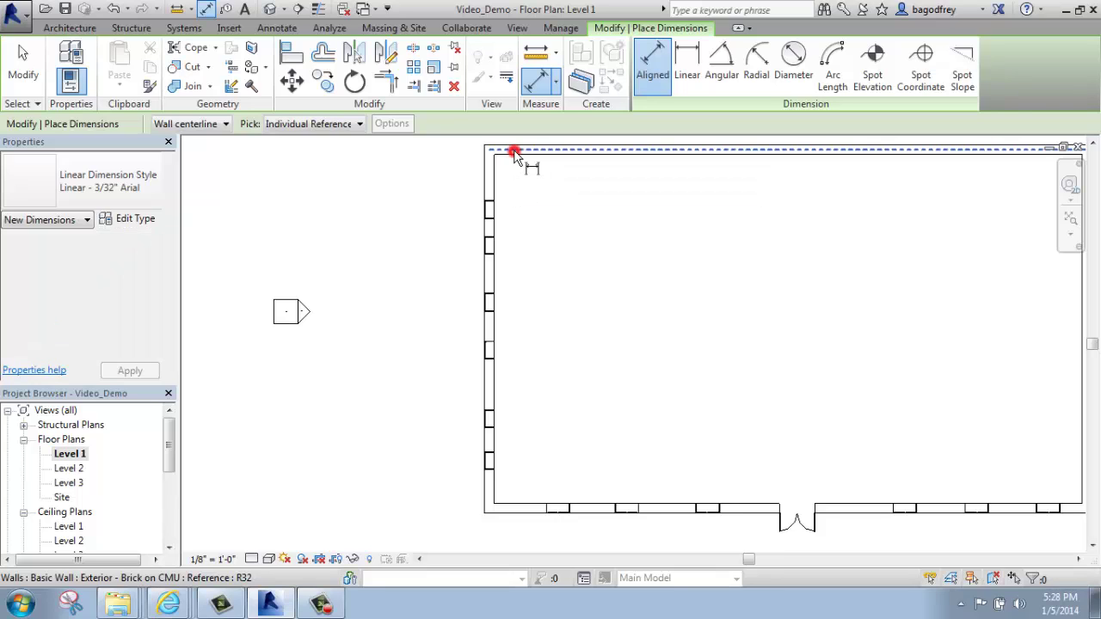
left_click(488, 209)
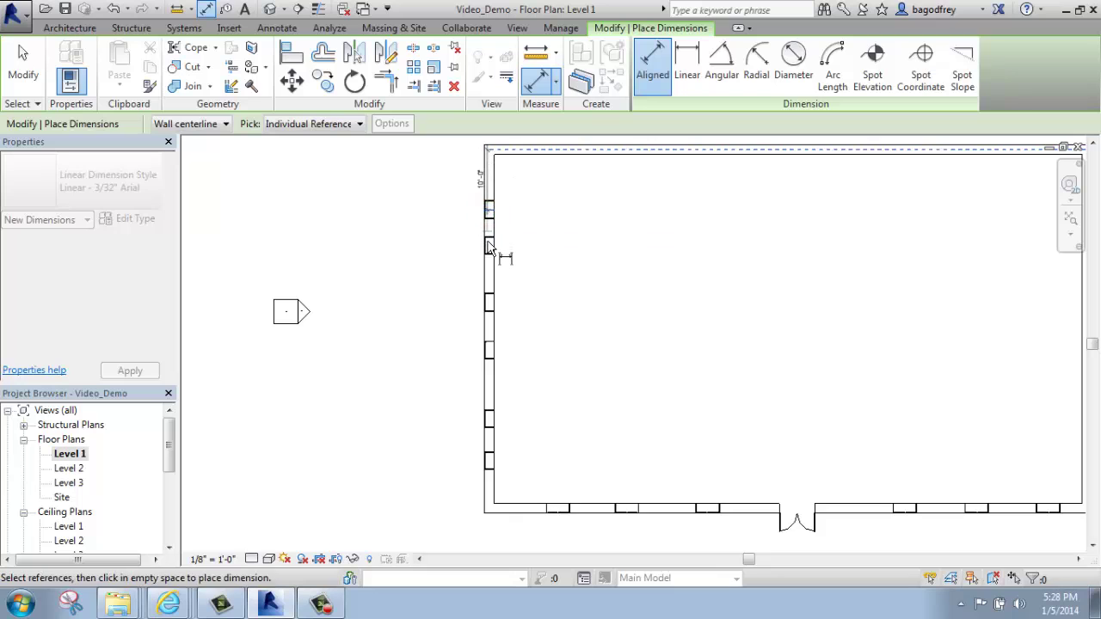
left_click(487, 245)
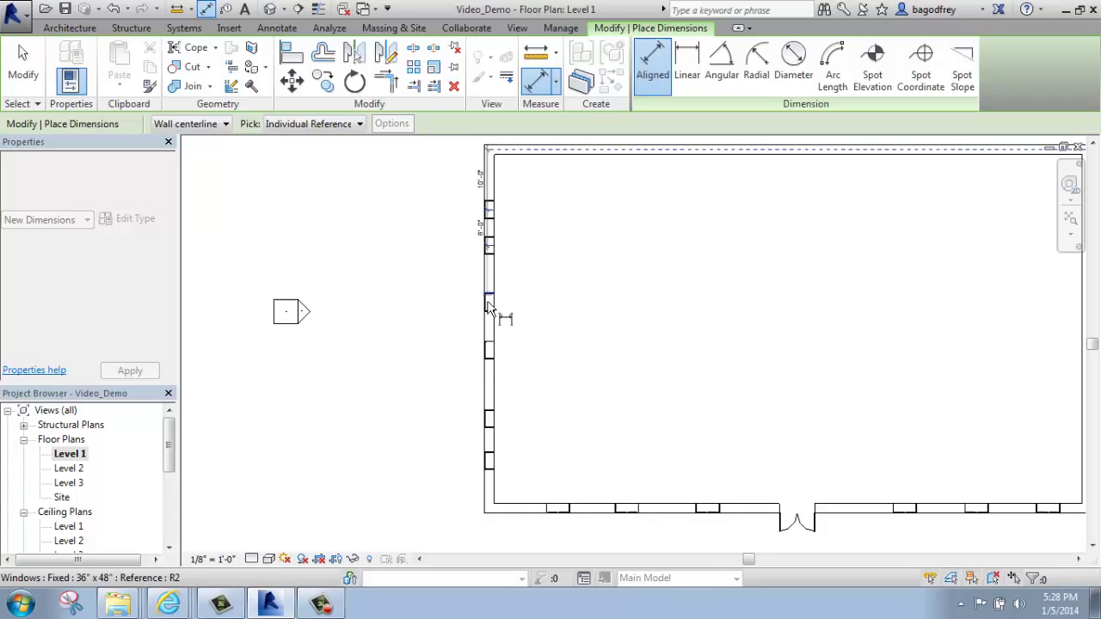
left_click(488, 303)
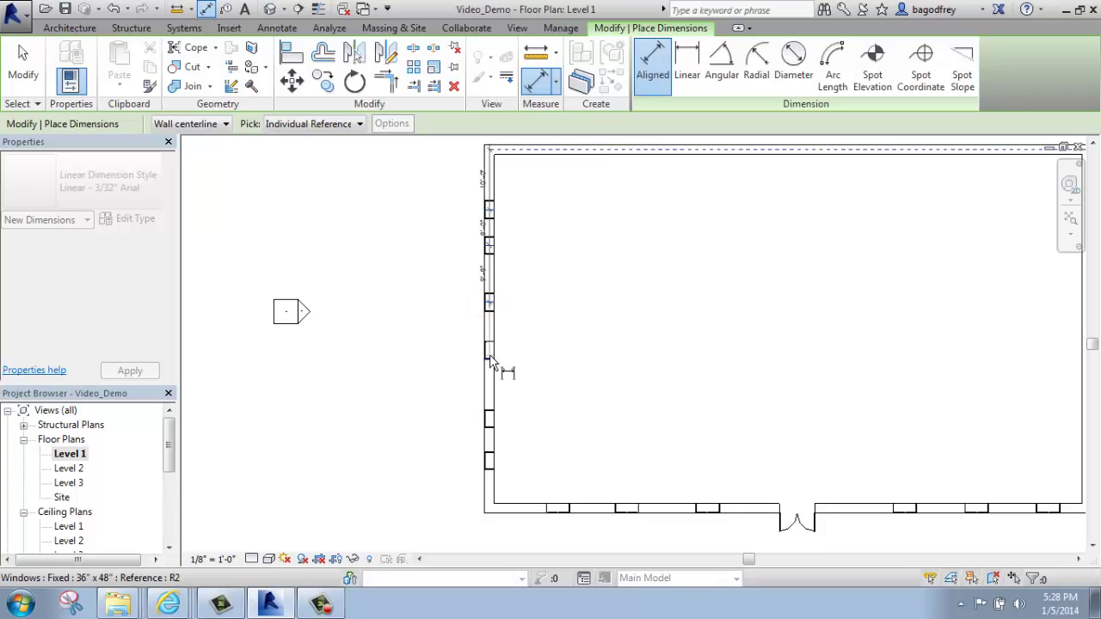
left_click(488, 350)
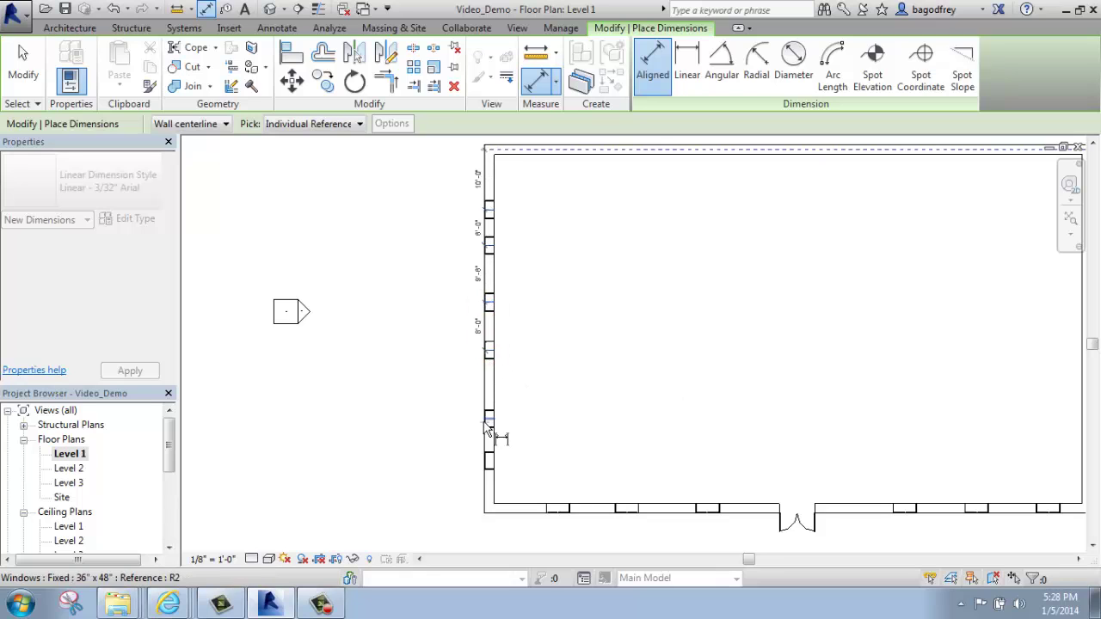
left_click(488, 421)
left_click(489, 460)
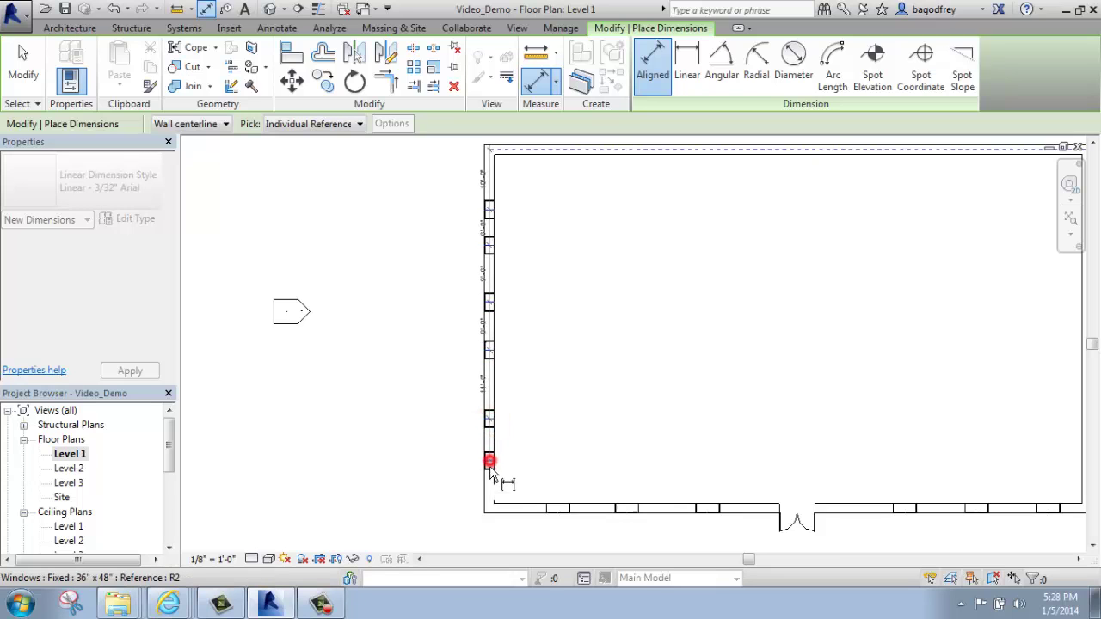
left_click(501, 506)
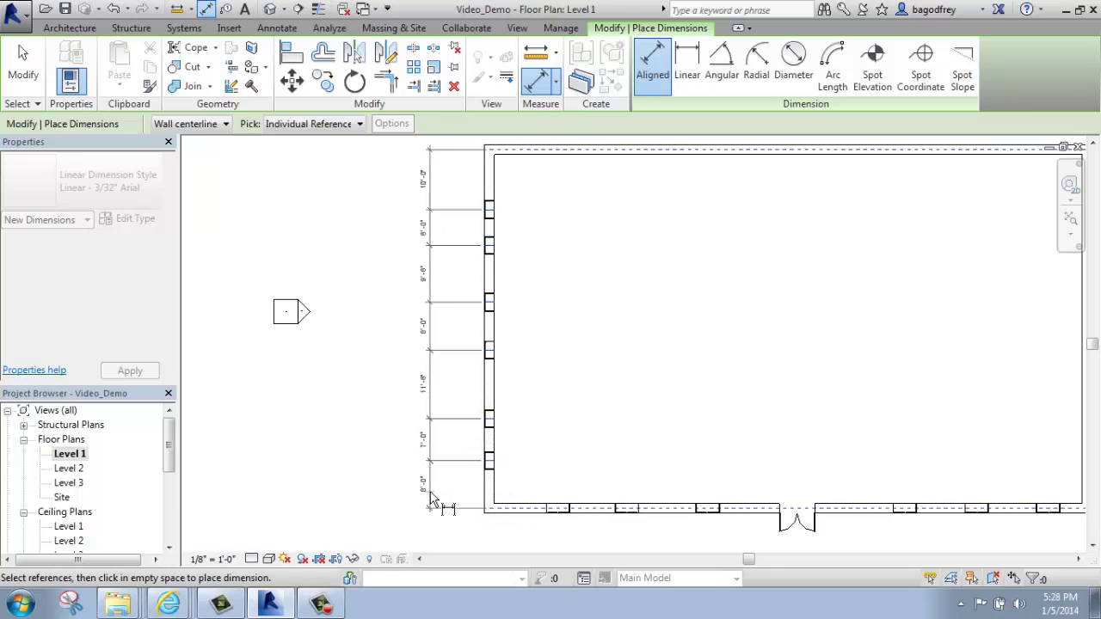
left_click(430, 495)
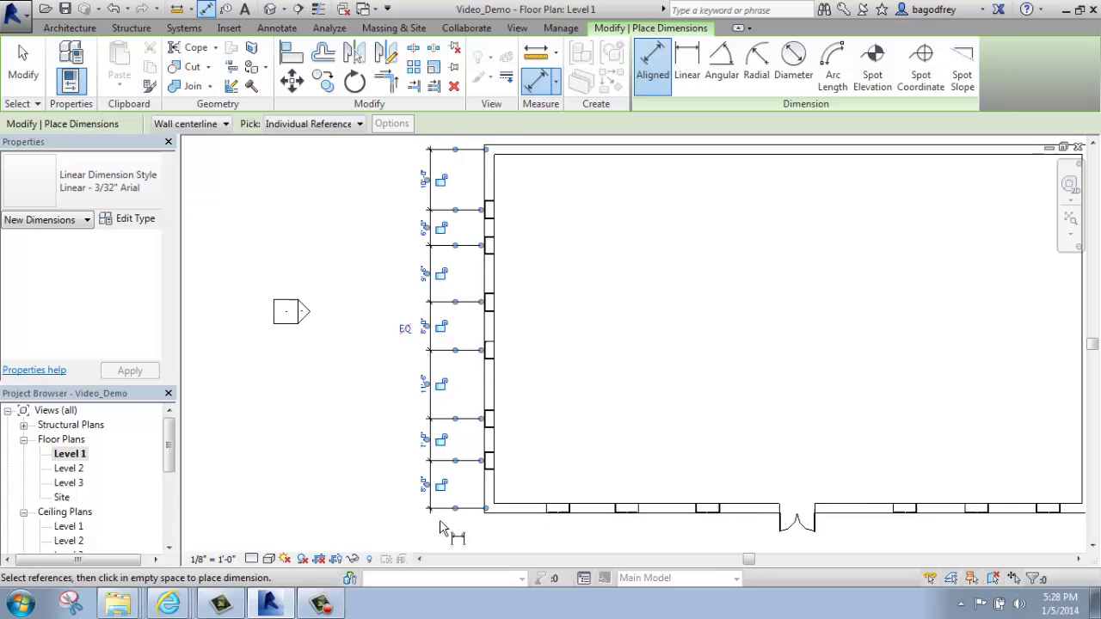
Step: Examine the window spacings and the equality control on the left wall's new dimension string
scroll(443, 525, "up", 2)
scroll(440, 522, "up", 1)
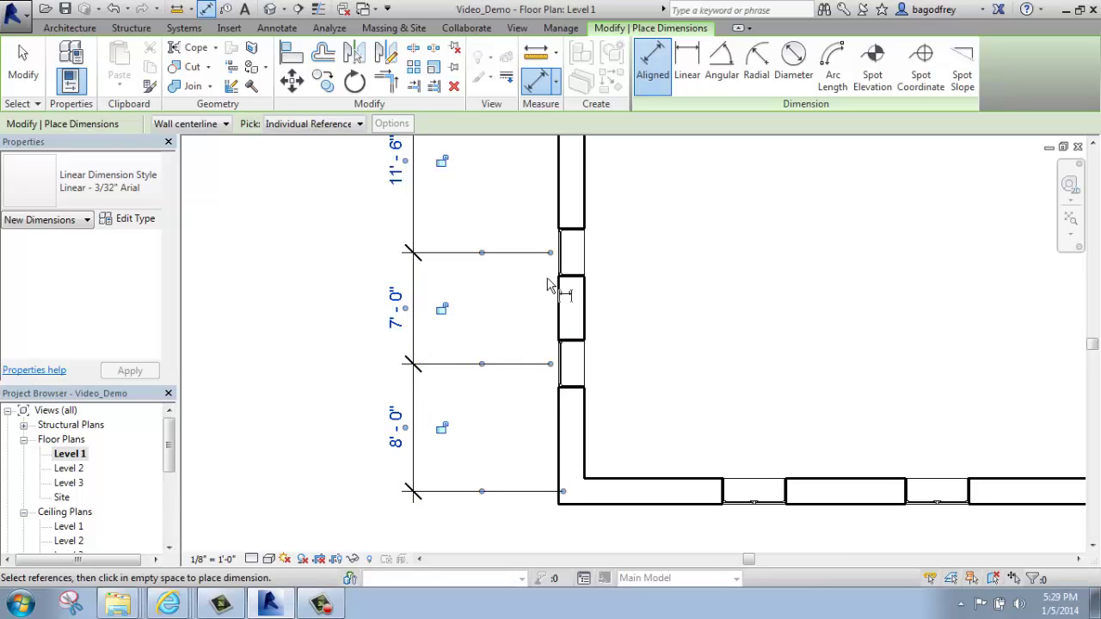
scroll(590, 314, "down", 3)
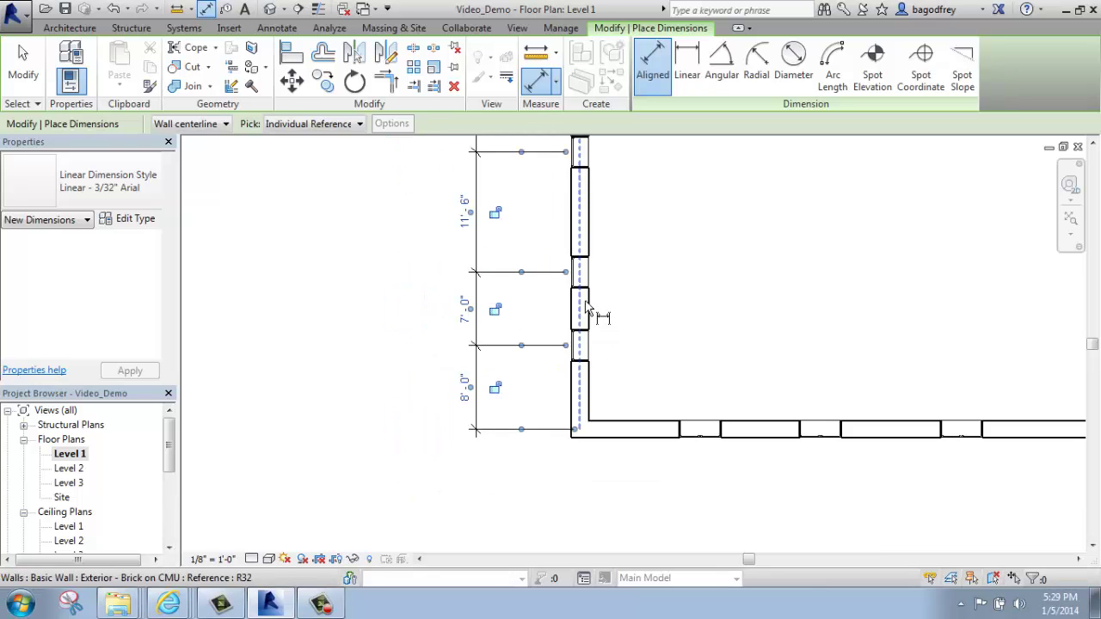
middle_click_drag(628, 241, 585, 384)
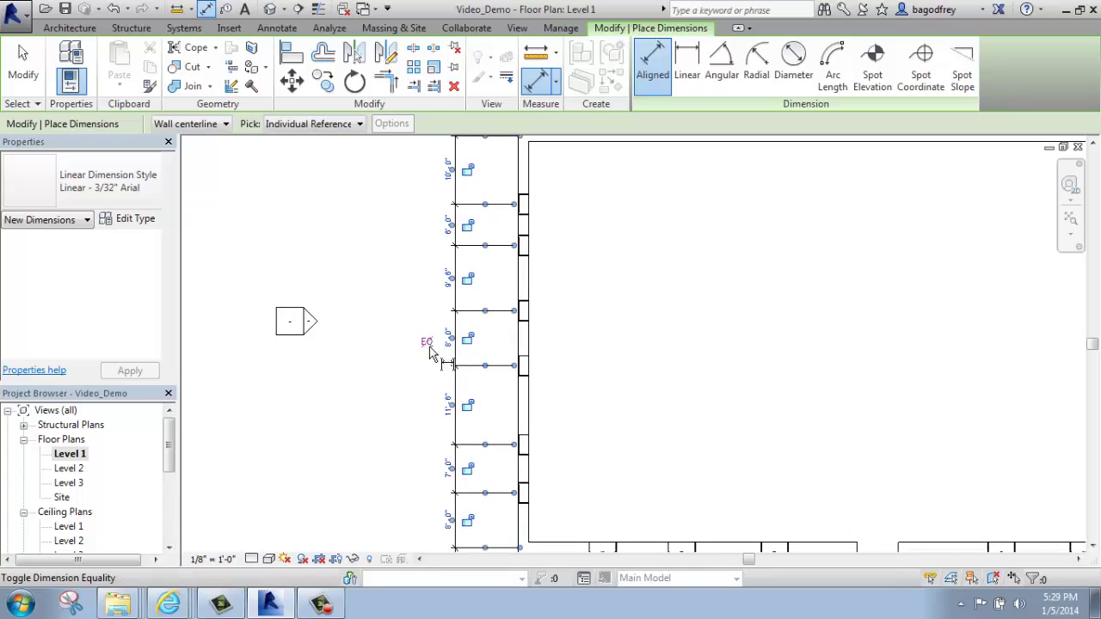
scroll(455, 482, "up", 2)
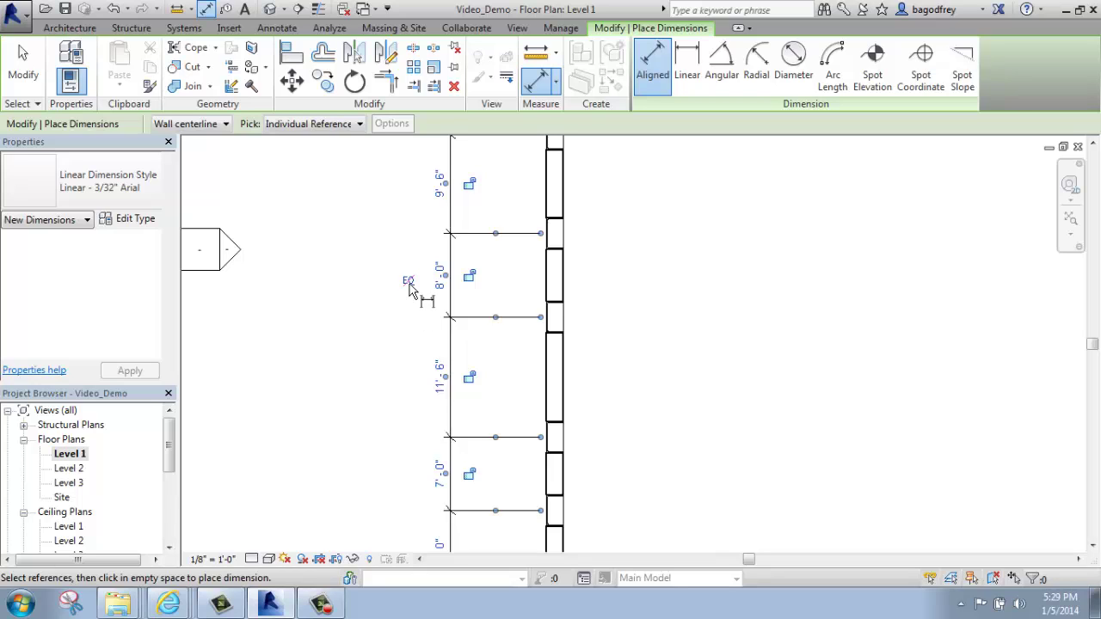
scroll(410, 289, "up", 3)
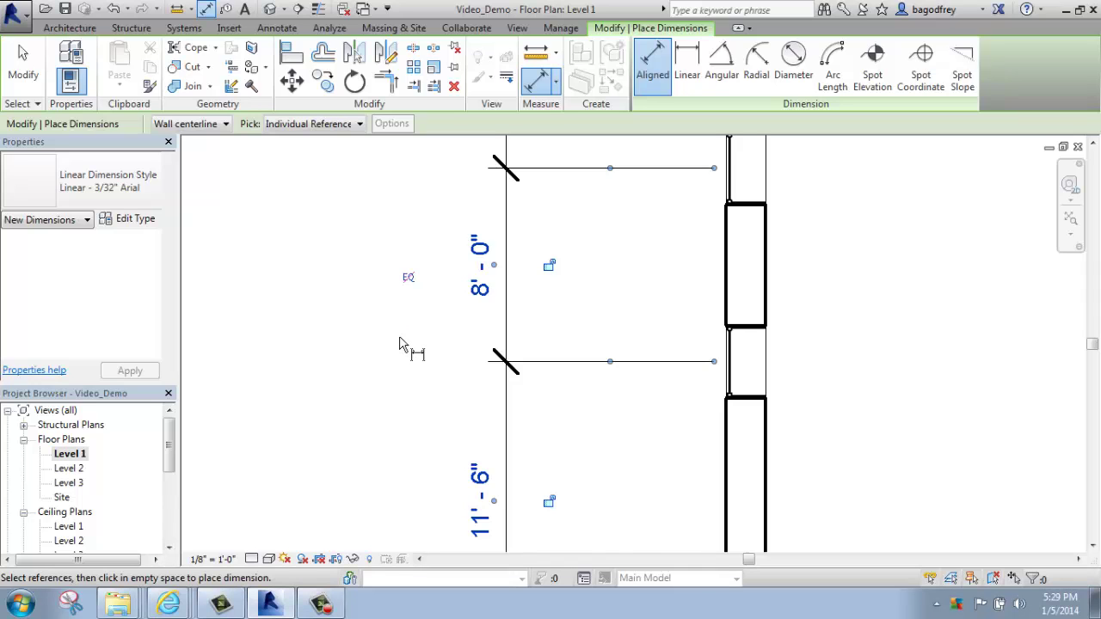
scroll(399, 344, "down", 2)
scroll(408, 338, "down", 4)
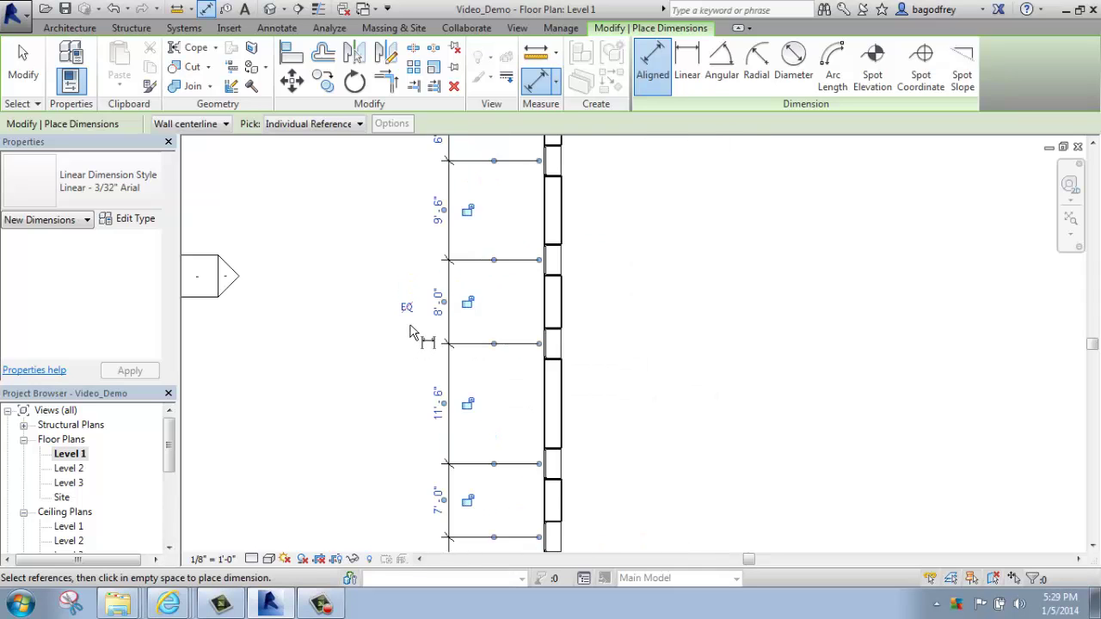
Step: Turn on equality for the left wall's dimension string to space its six windows evenly, and end dimension placement
middle_click_drag(422, 259, 428, 292)
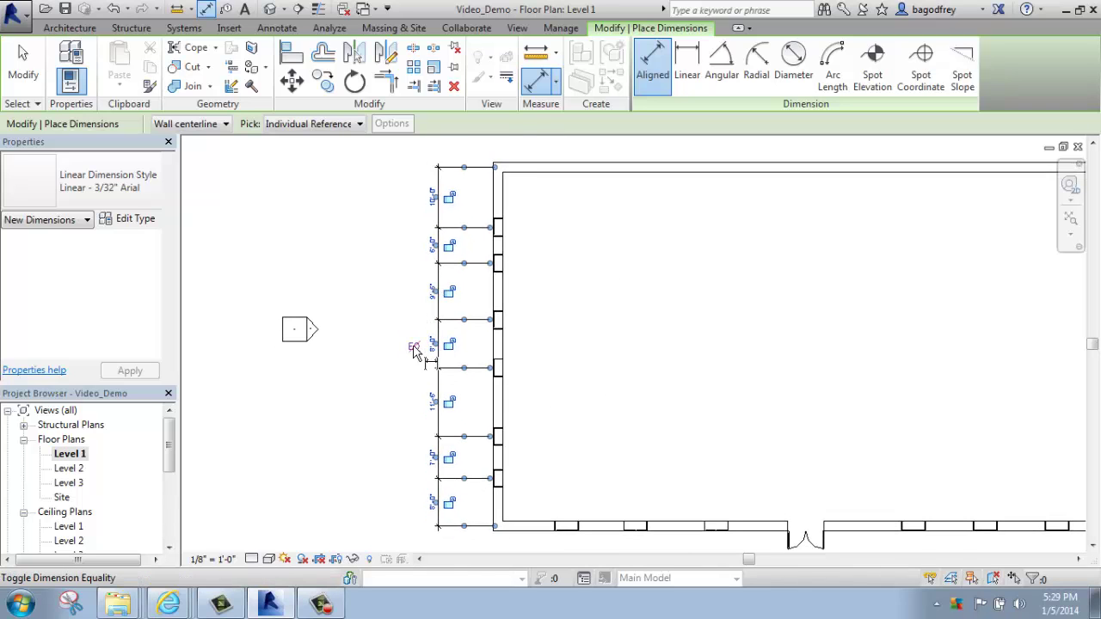
left_click(414, 348)
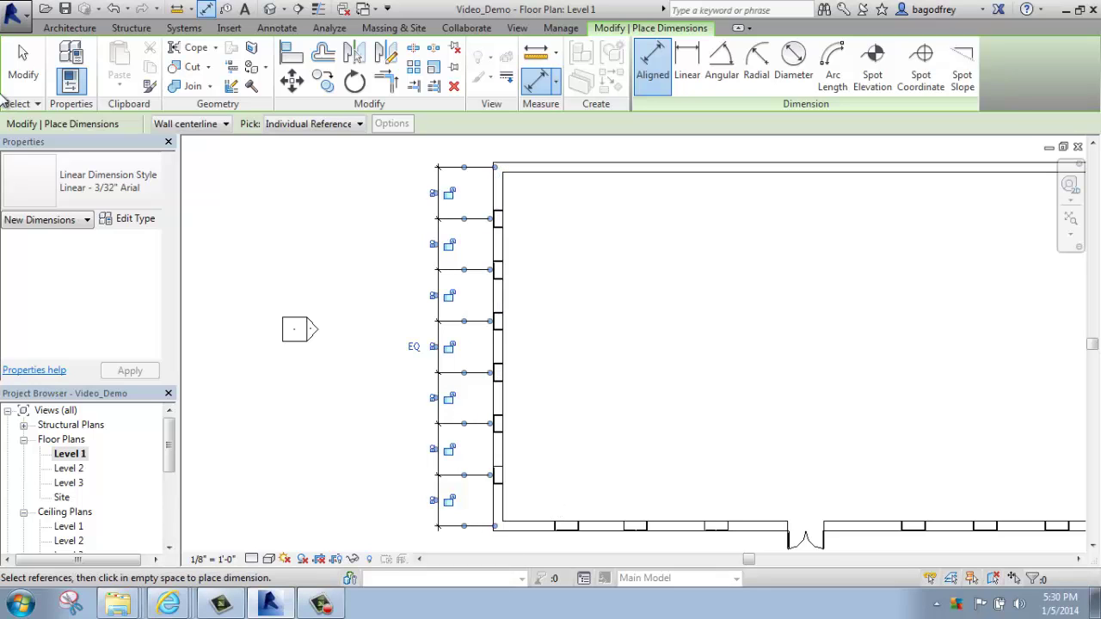
left_click(10, 67)
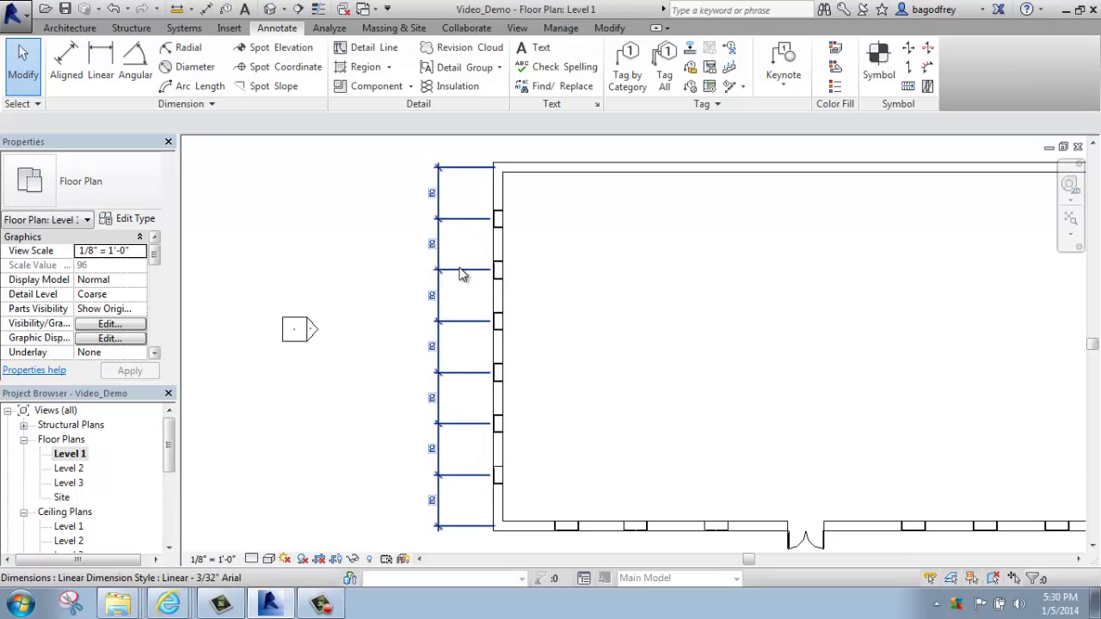
Step: Set the equality display of the left wall's dimension string to Value
scroll(438, 301, "up", 5)
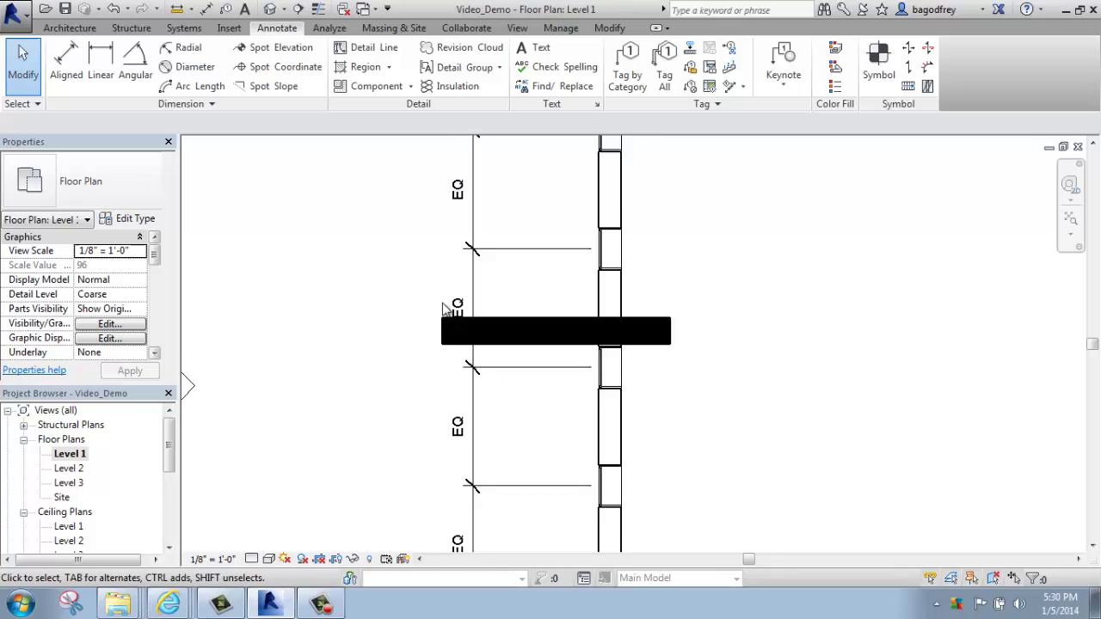
scroll(522, 302, "down", 5)
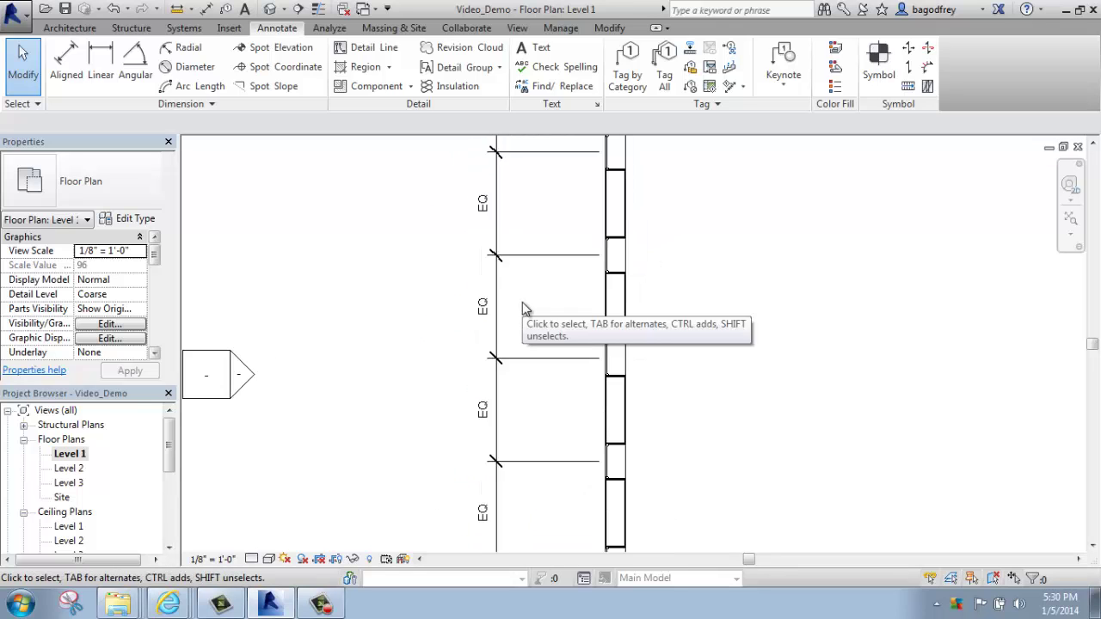
middle_click_drag(566, 303, 416, 304)
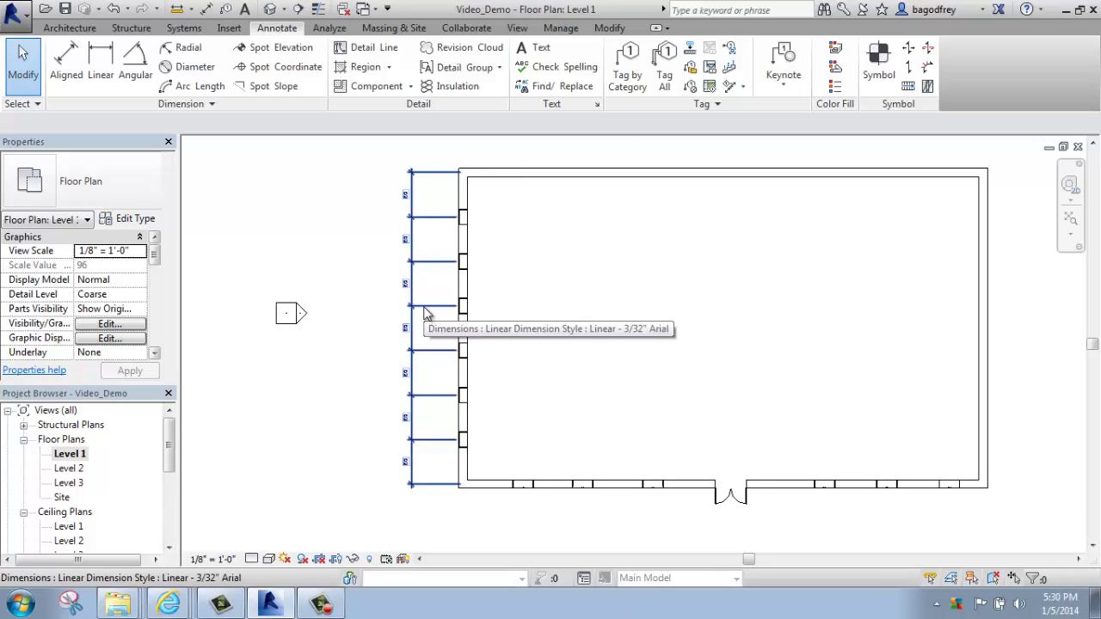
left_click(422, 307)
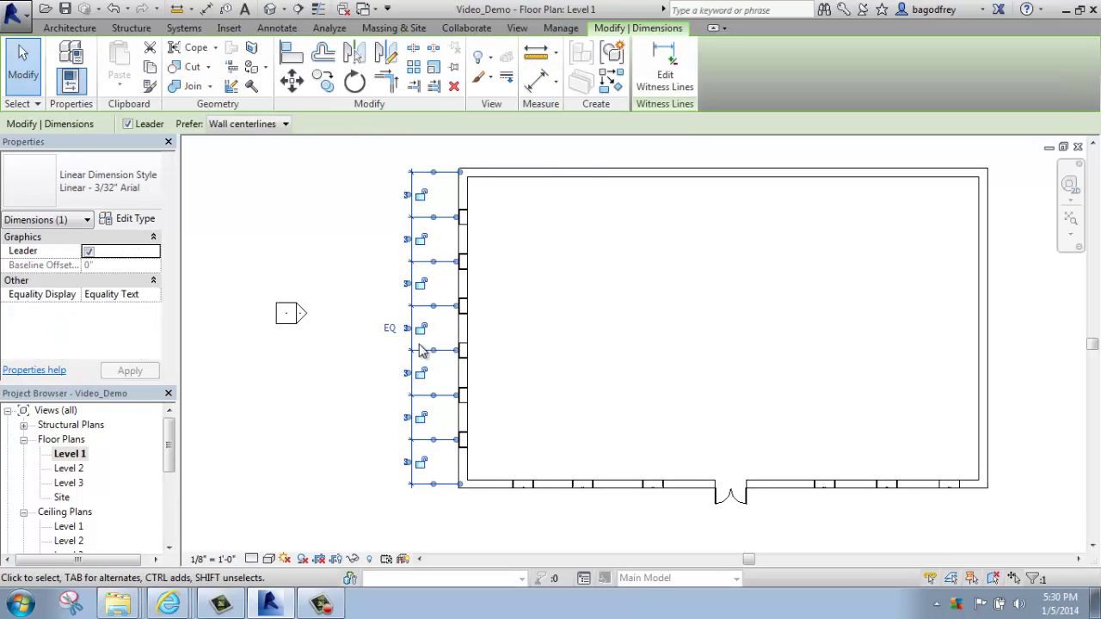
left_click(420, 417)
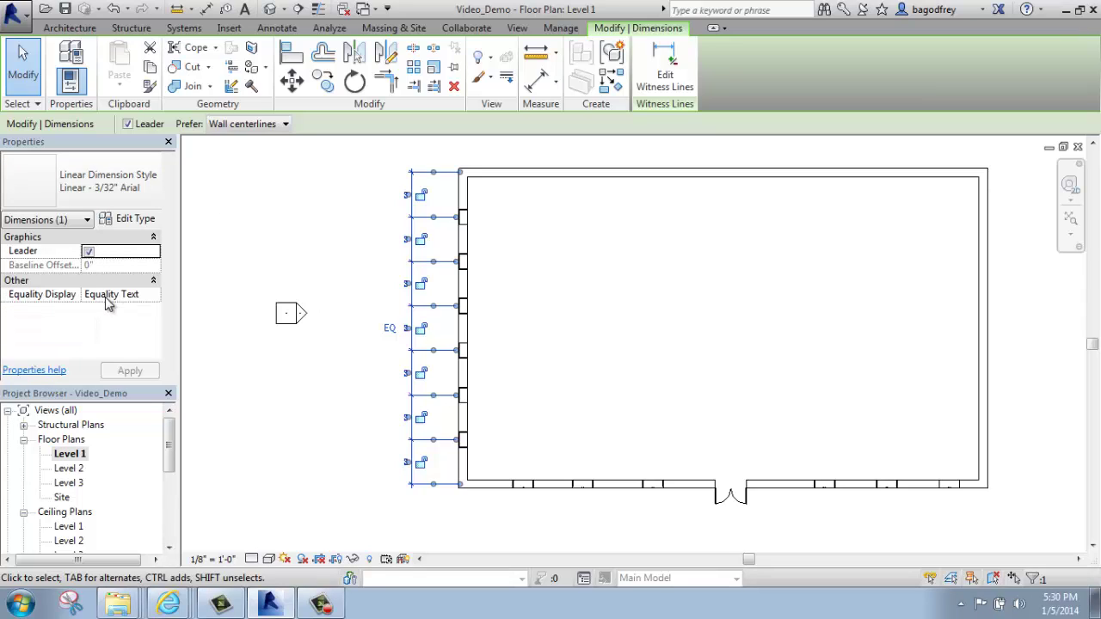
left_click(142, 293)
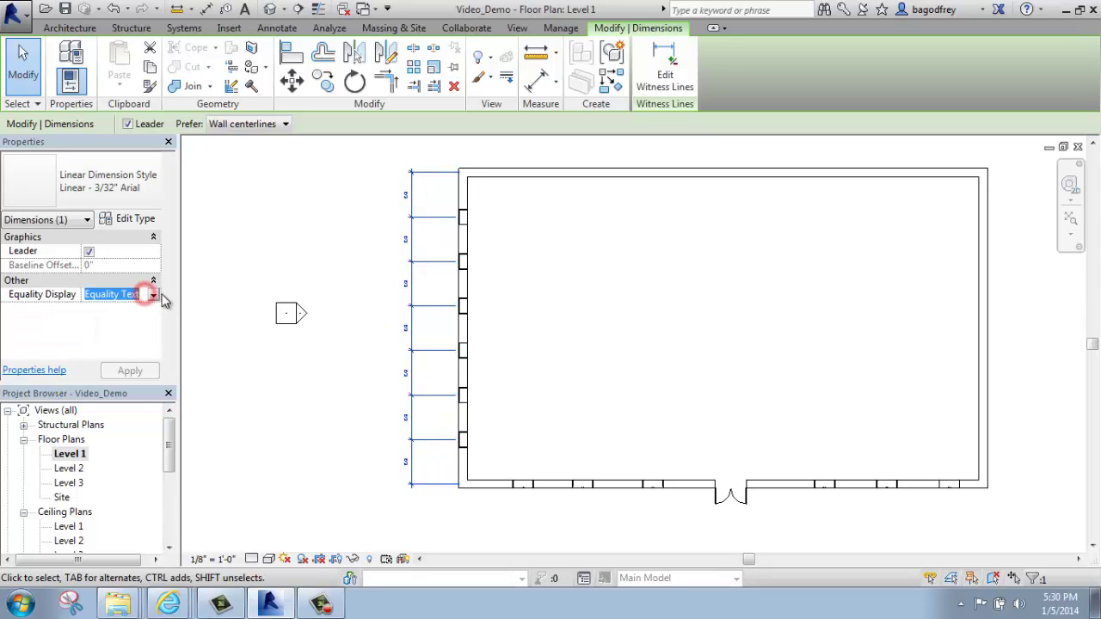
left_click(152, 297)
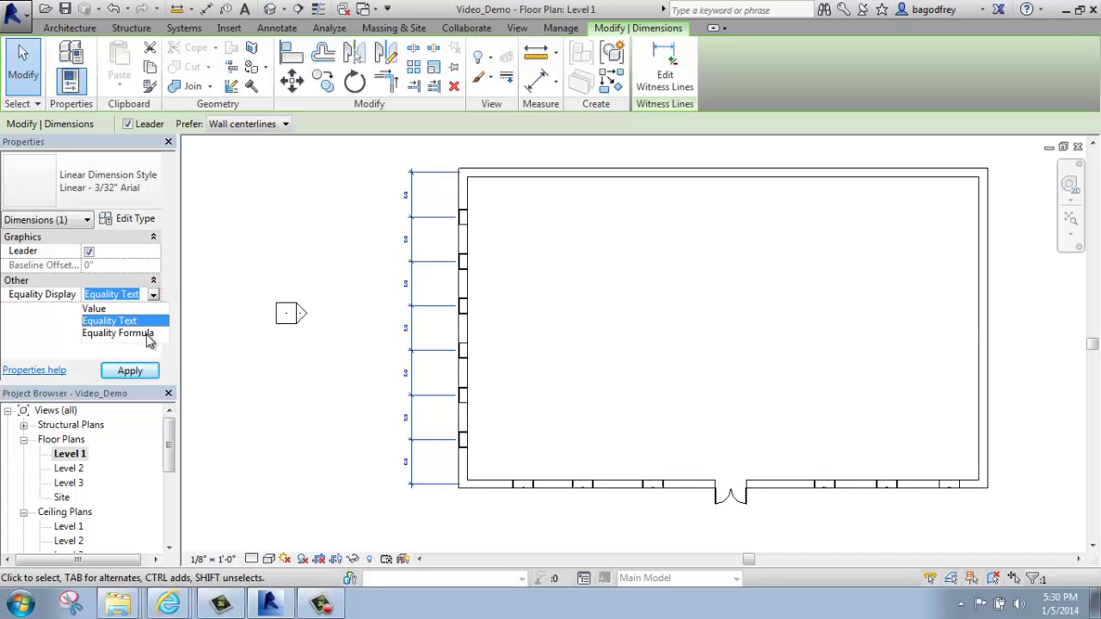
left_click(97, 309)
left_click(121, 371)
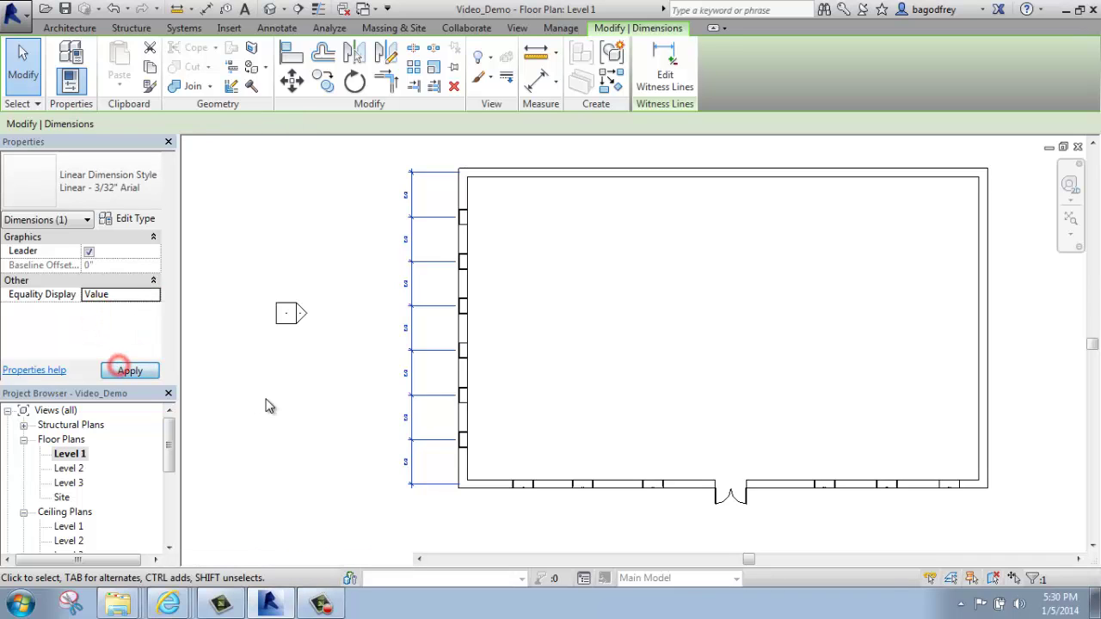
left_click(353, 378)
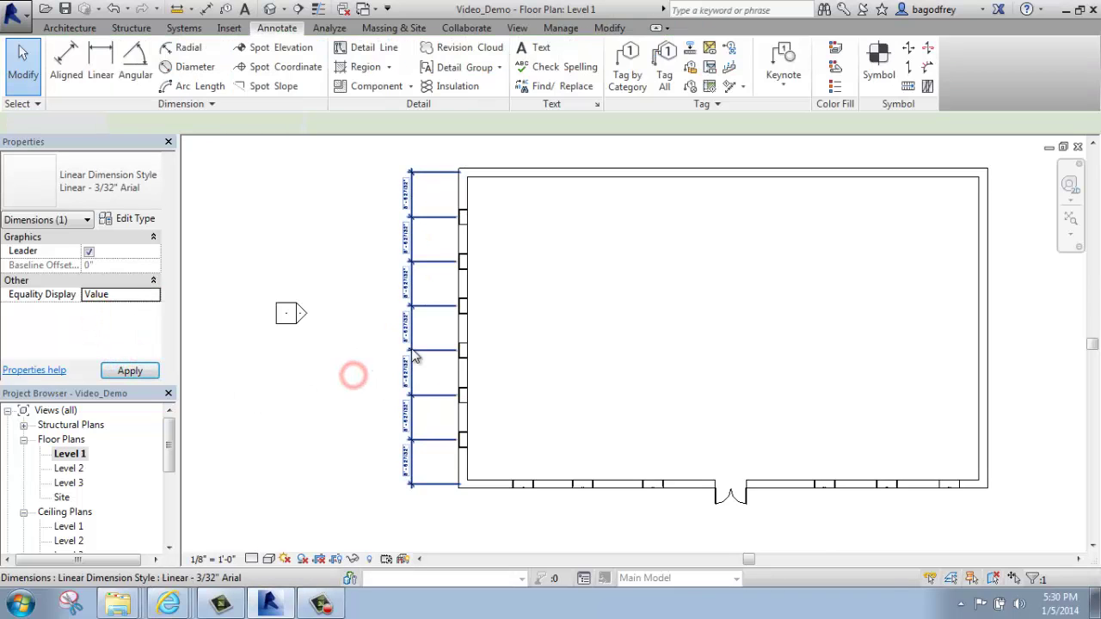
Step: Delete the left wall's dimension string while leaving its windows constrained
scroll(412, 368, "up", 6)
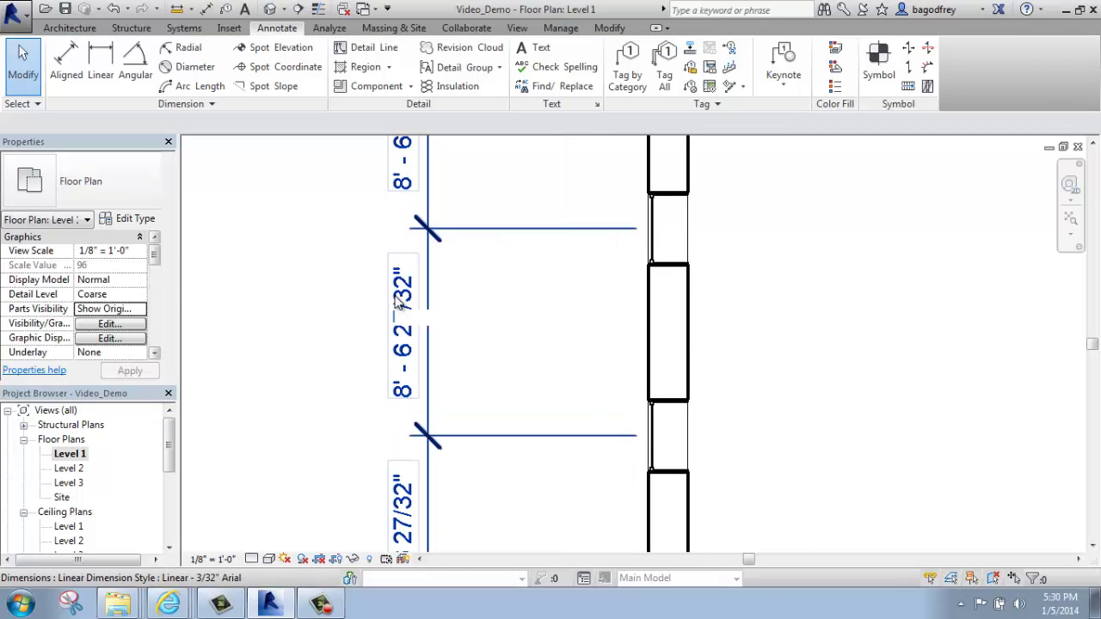
scroll(397, 299, "down", 5)
scroll(436, 401, "down", 3)
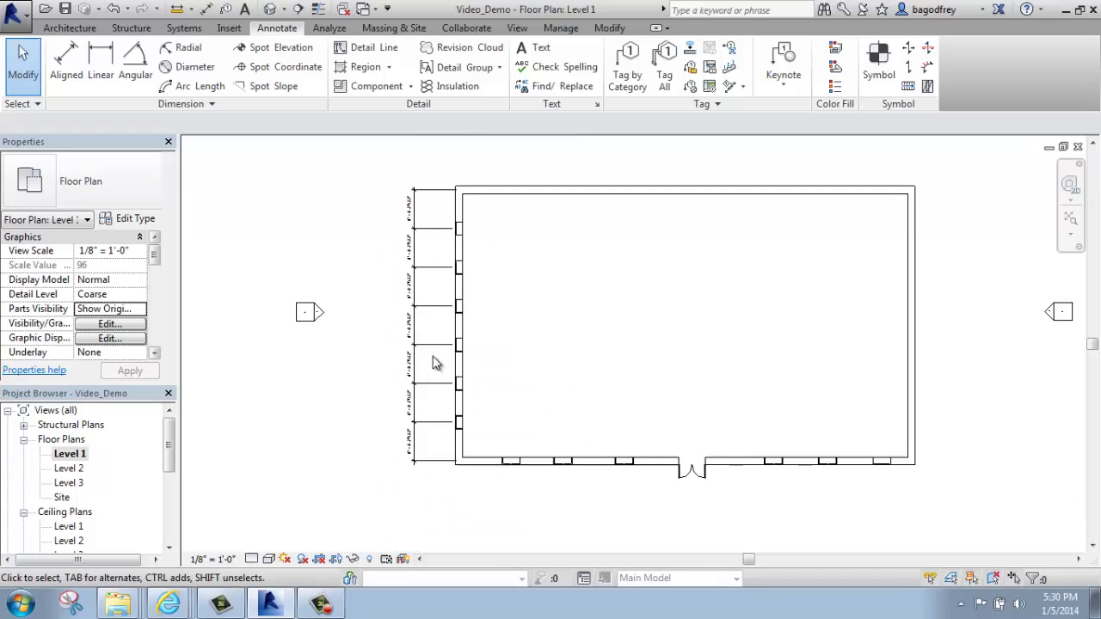
middle_click_drag(519, 298, 472, 307)
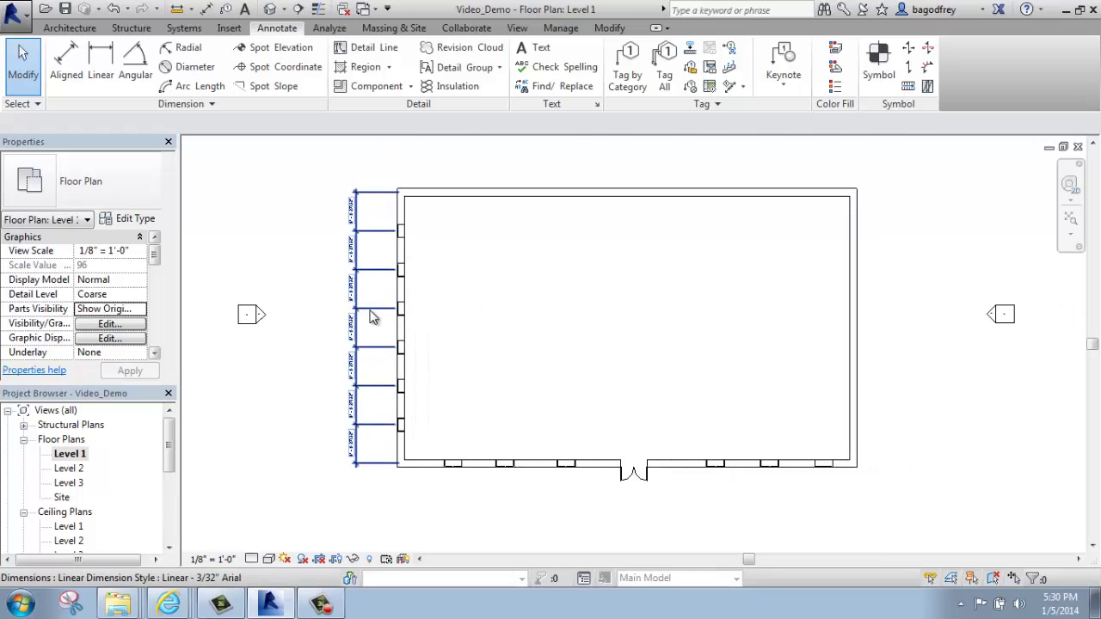
left_click(373, 312)
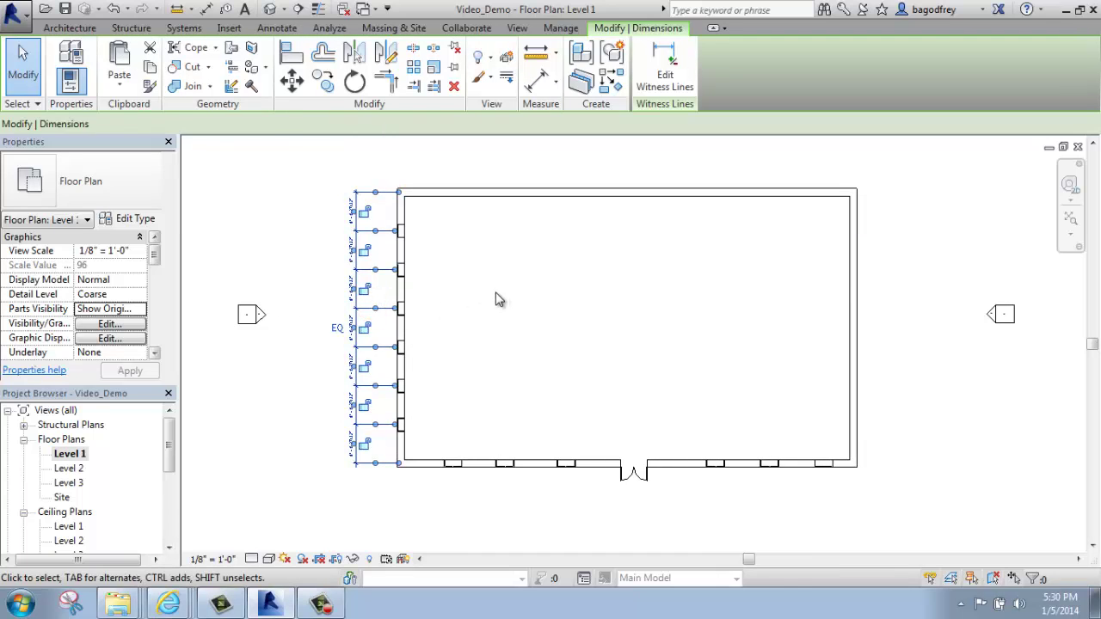
key("Delete")
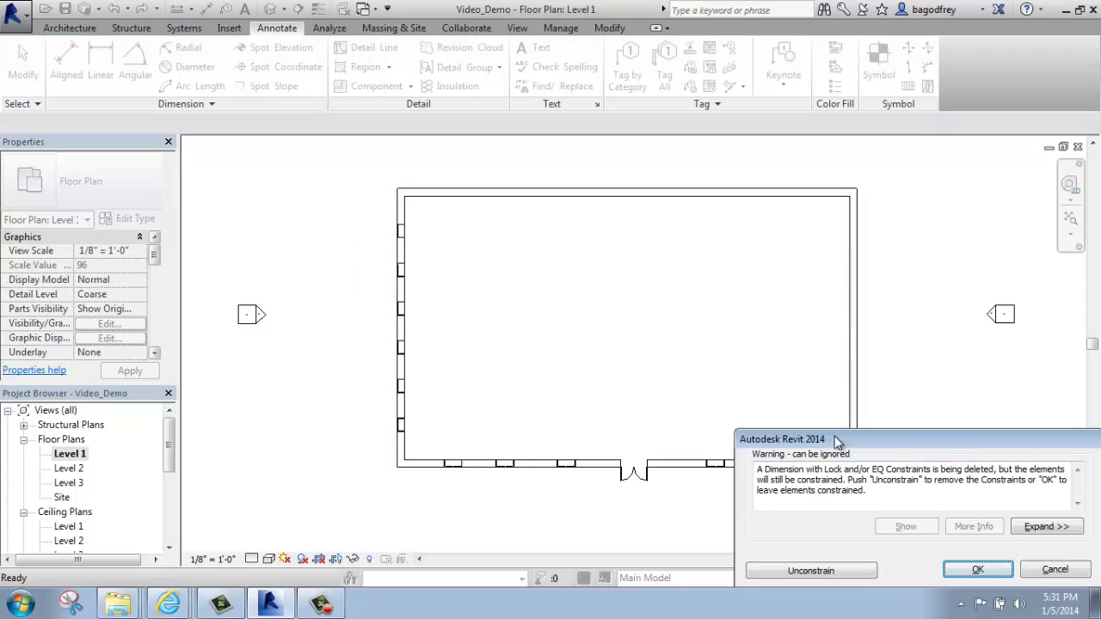
left_click_drag(871, 443, 867, 431)
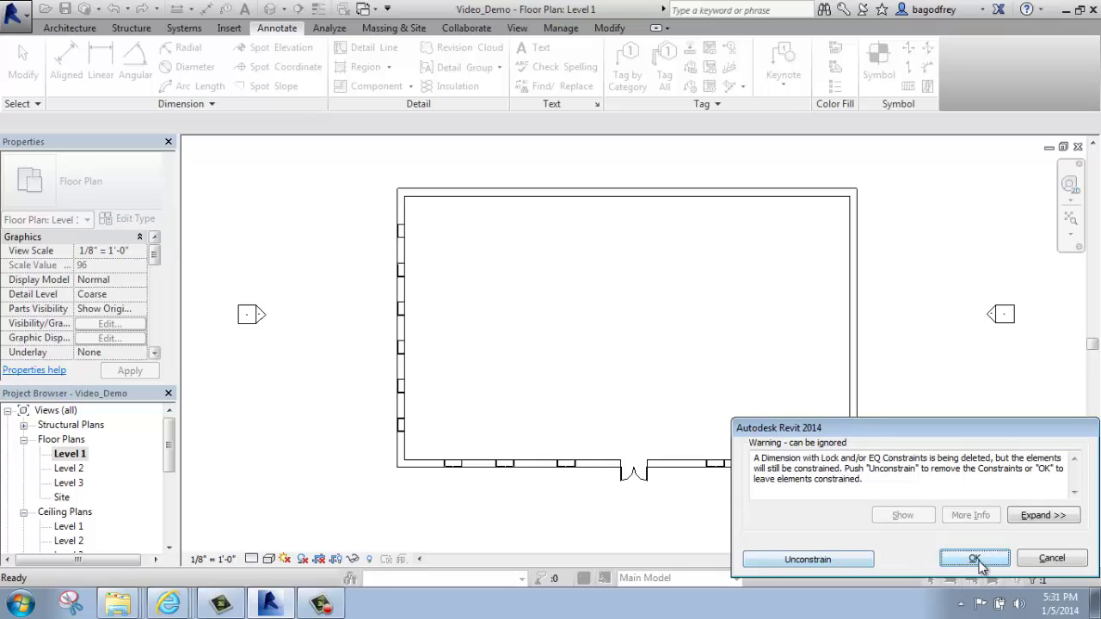
left_click(984, 561)
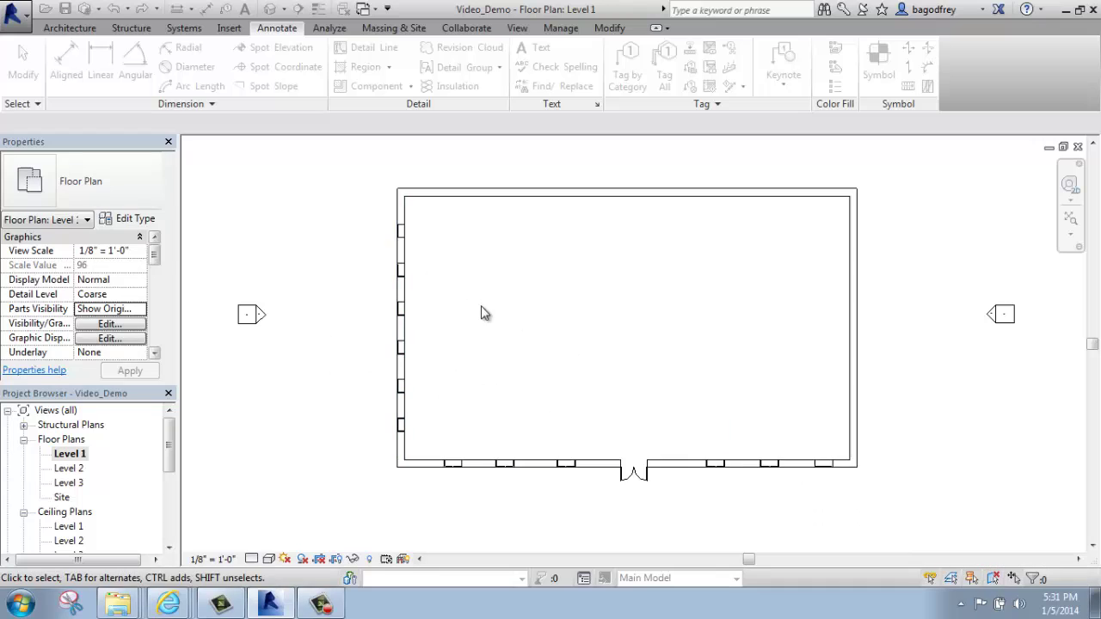
Step: Inspect the temporary dimensions of the leftmost window in the lower wall, and clear the selection
middle_click_drag(483, 312, 450, 289)
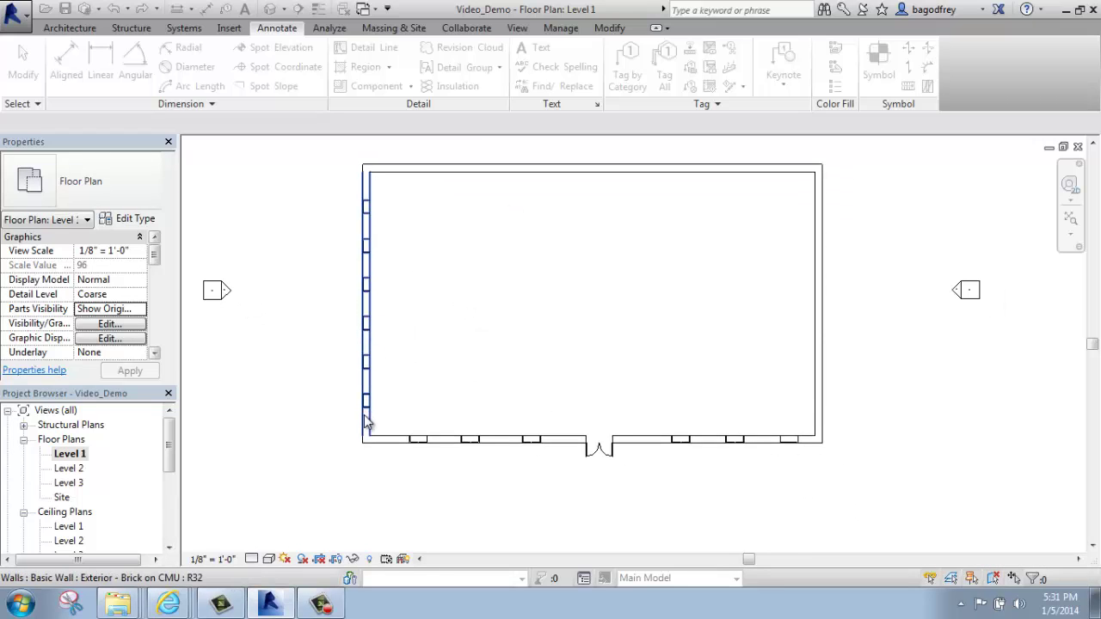
scroll(498, 459, "up", 2)
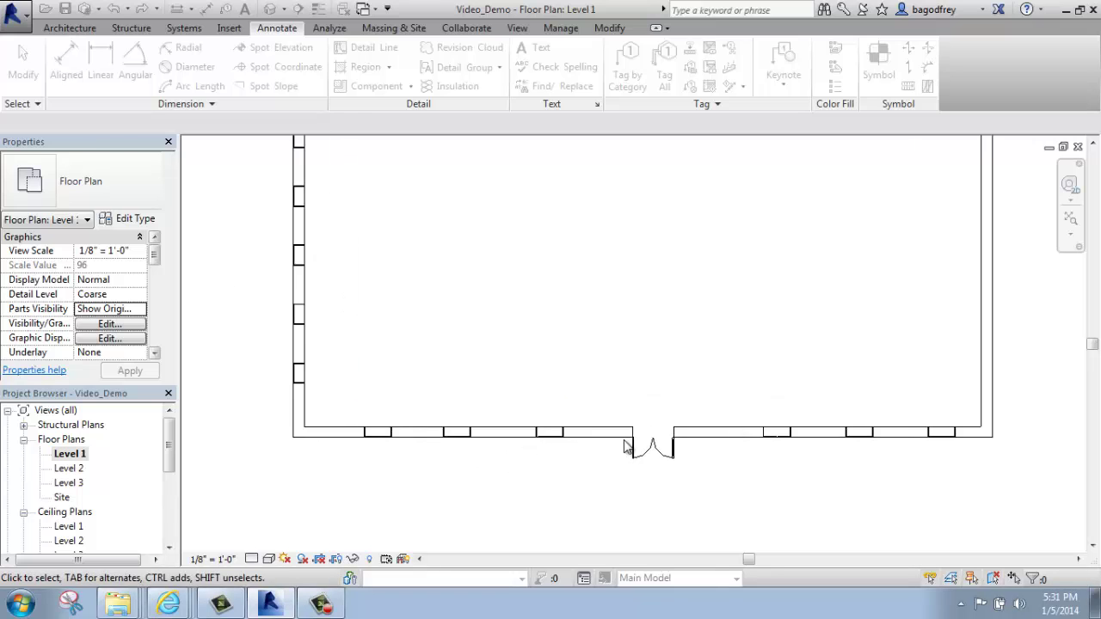
middle_click_drag(739, 412, 738, 393)
scroll(374, 423, "up", 3)
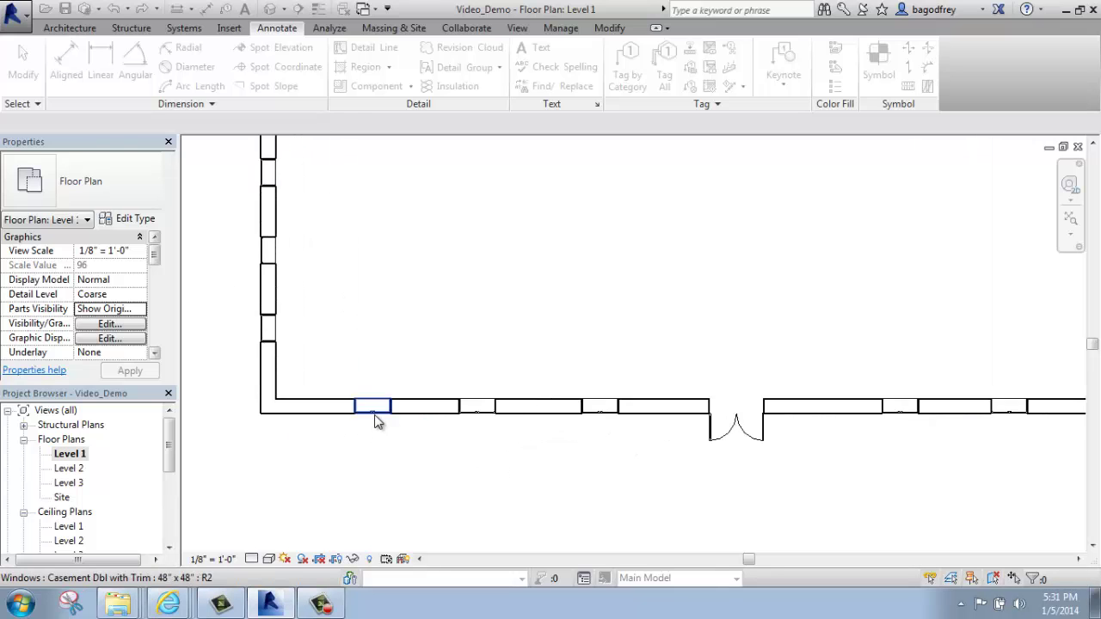
left_click(378, 405)
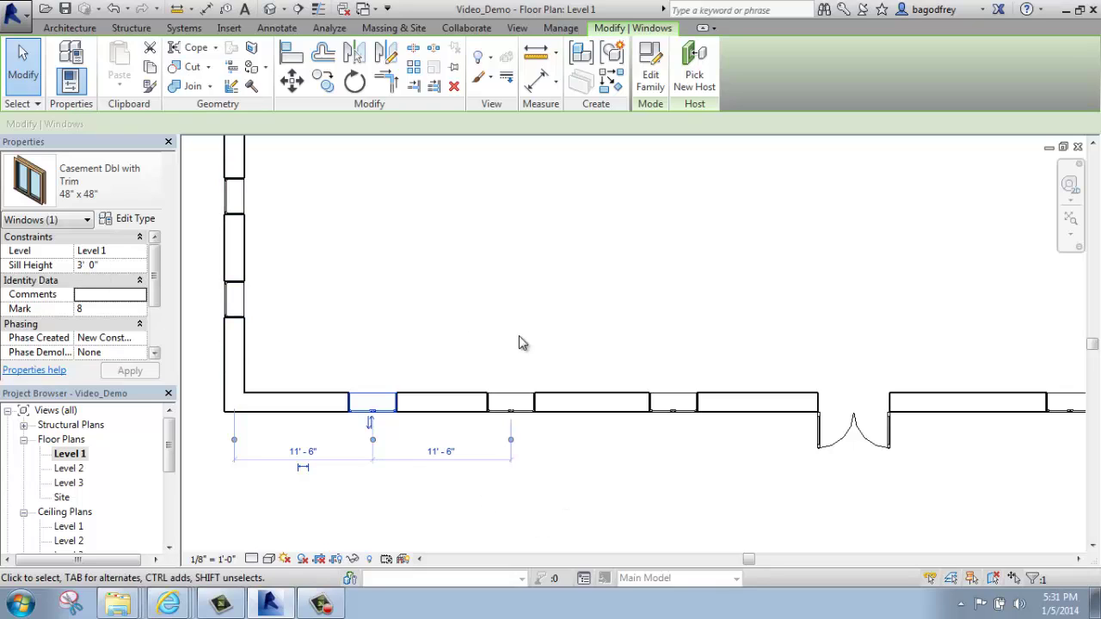
left_click(555, 470)
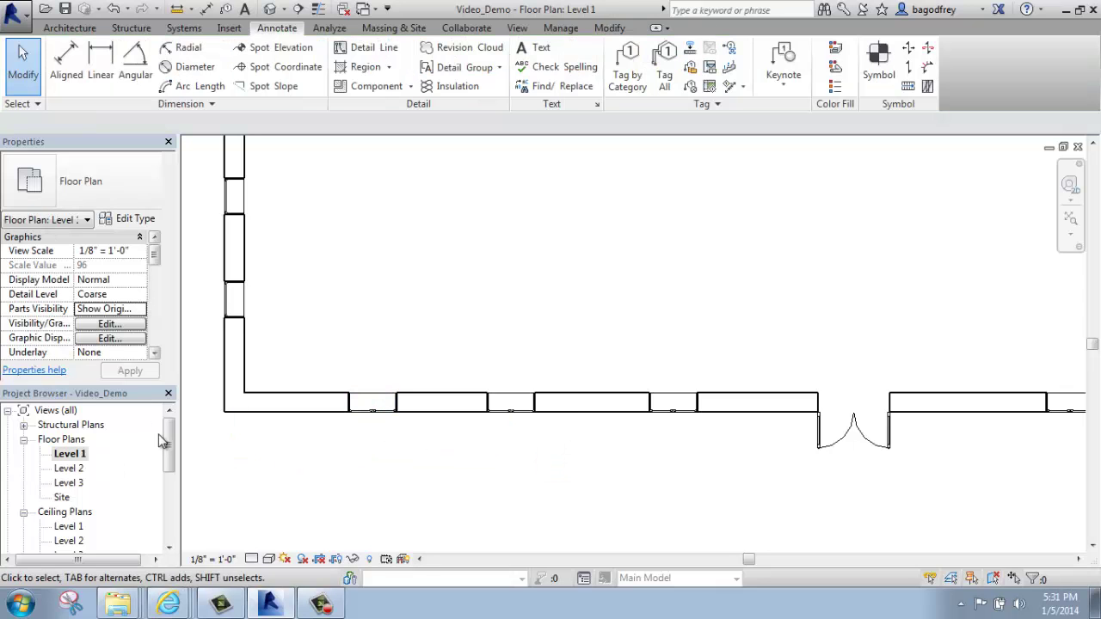
Step: Open the South elevation and bring the building's whole facade into view
left_click_drag(169, 430, 171, 479)
double_click(80, 439)
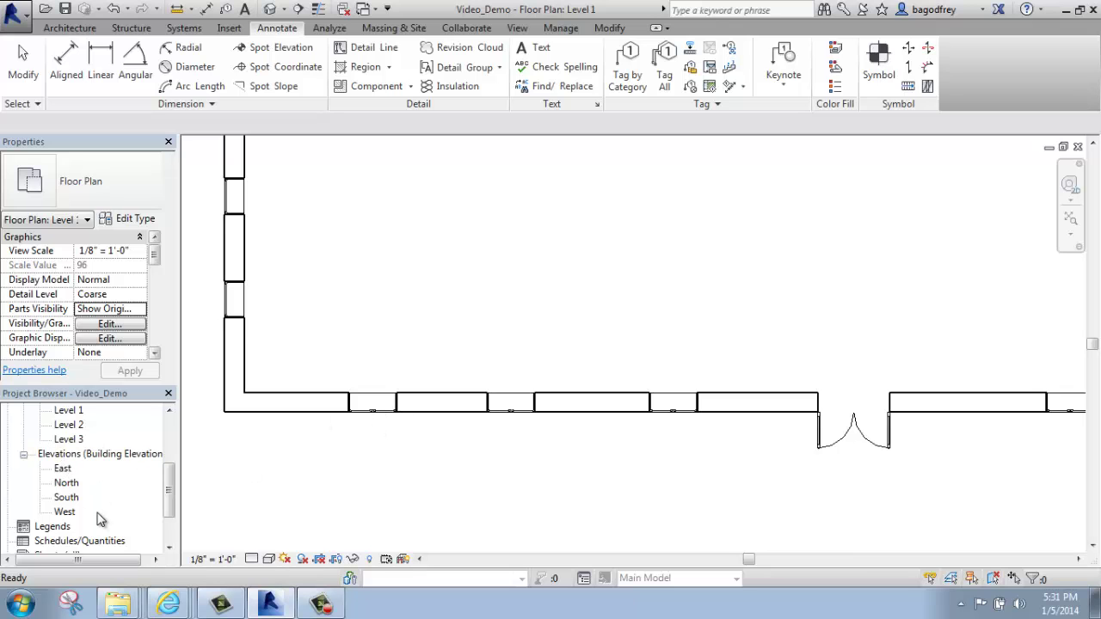
double_click(65, 499)
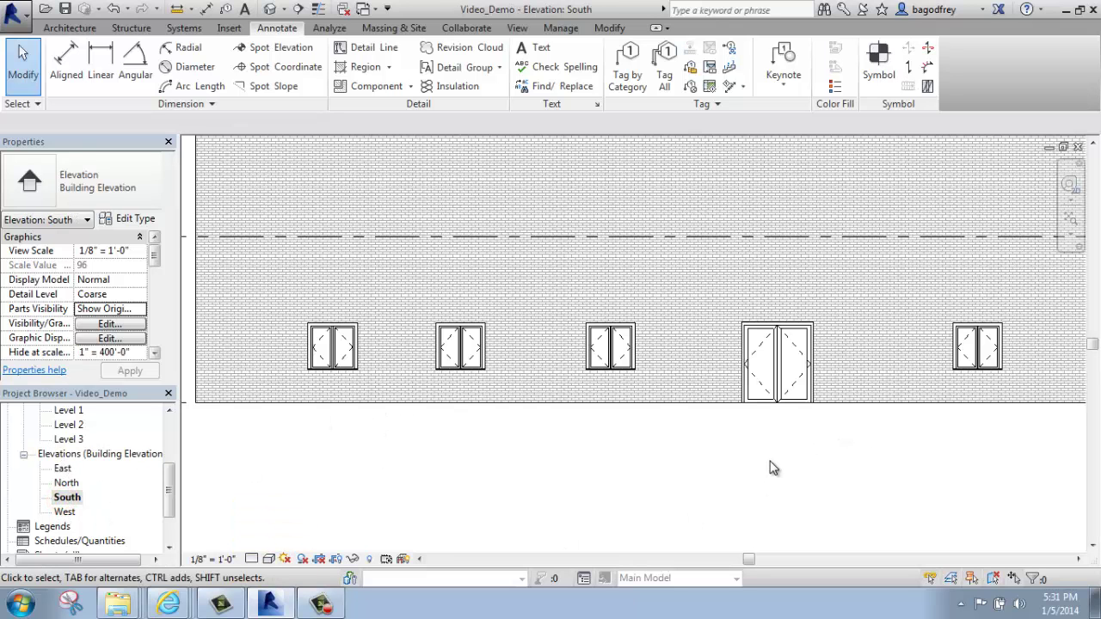
scroll(557, 425, "down", 1)
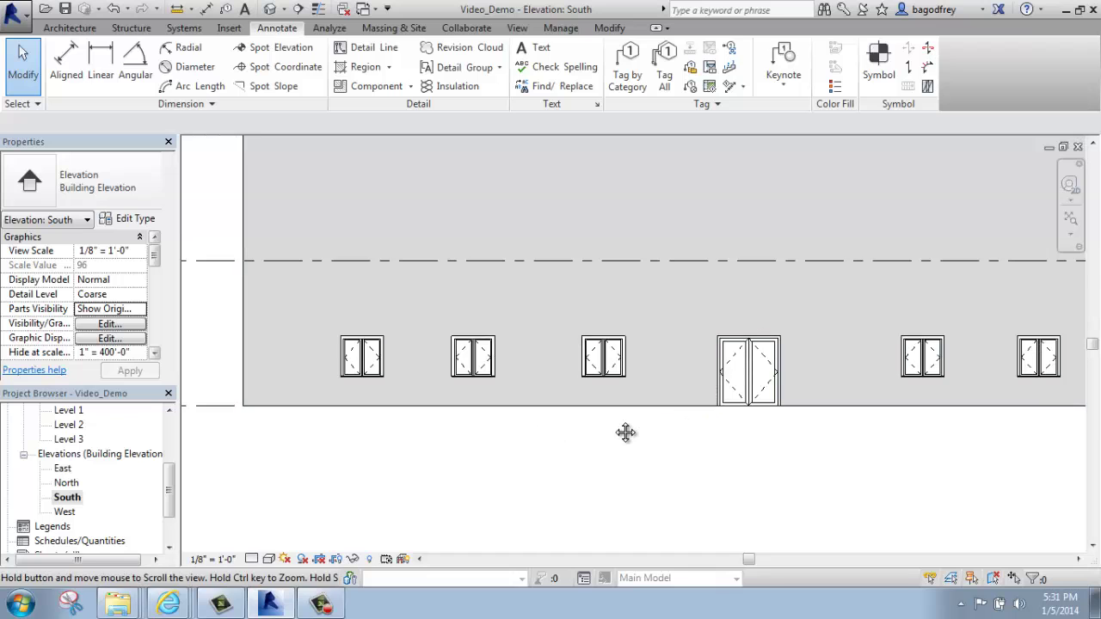
middle_click_drag(626, 433, 613, 428)
scroll(612, 428, "down", 3)
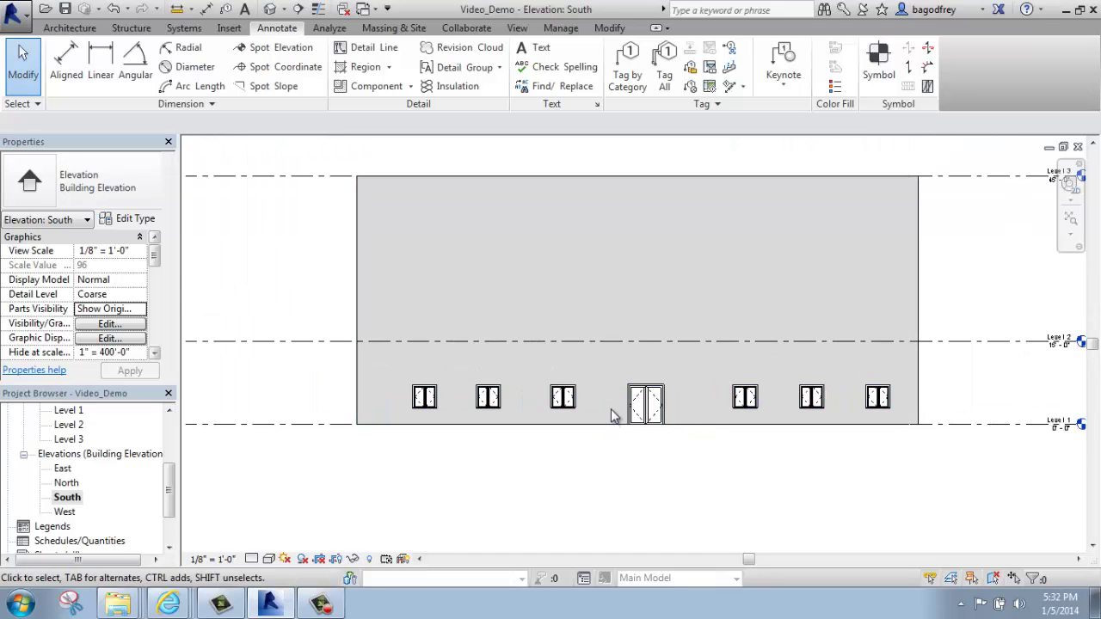
middle_click_drag(645, 373, 607, 384)
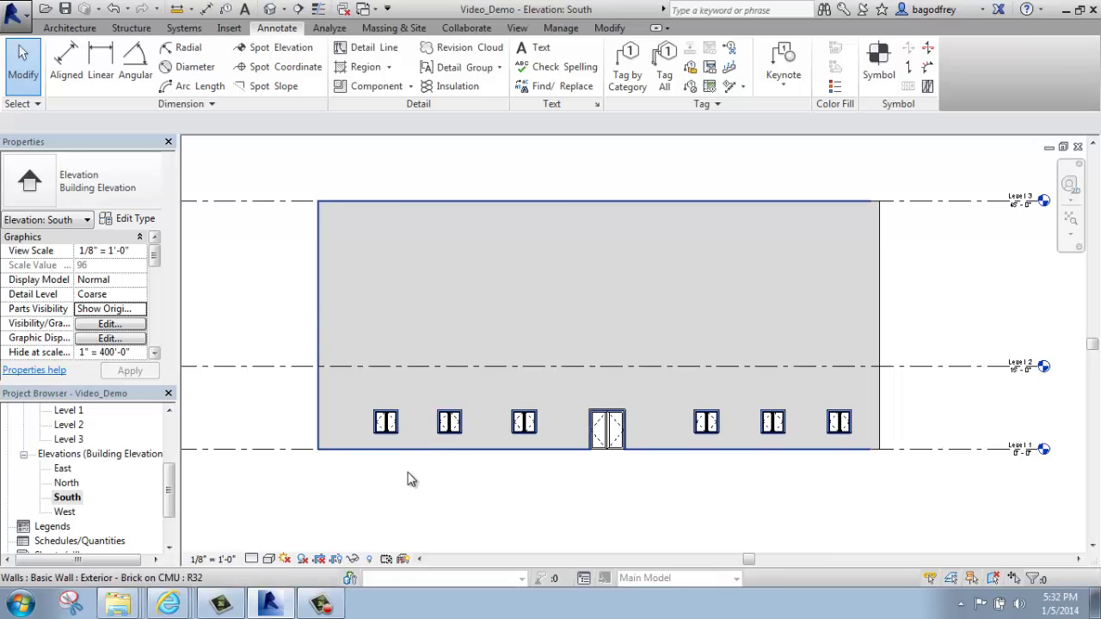
Step: Set the sill height of the leftmost window in the South elevation to 2' 0", check its vertical dimension, and deselect it
scroll(412, 464, "up", 5)
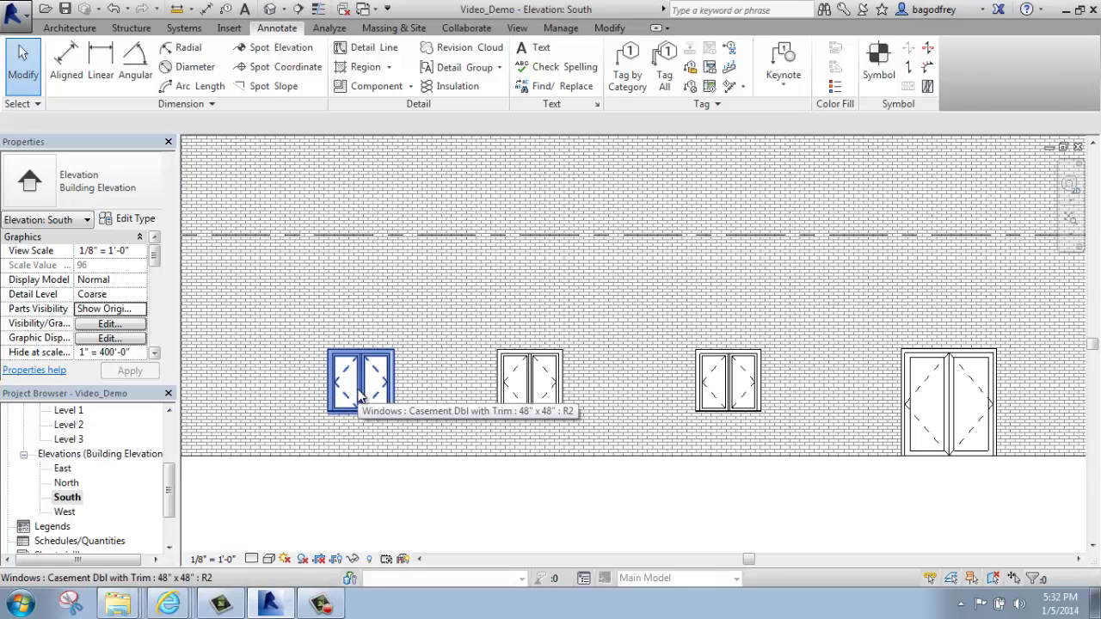
left_click(360, 393)
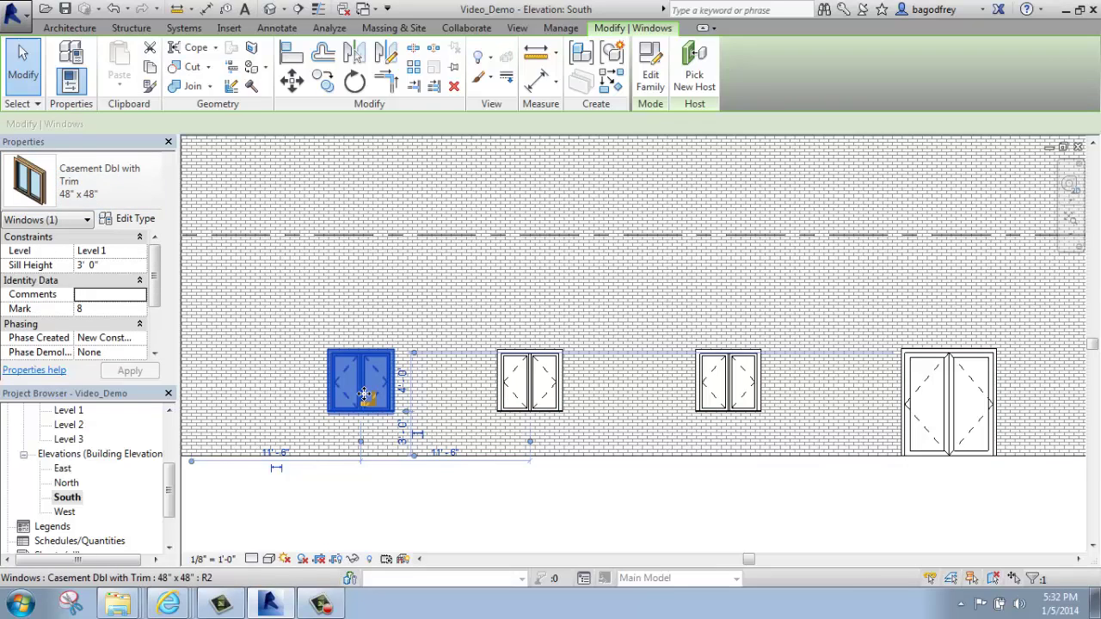
left_click(103, 265)
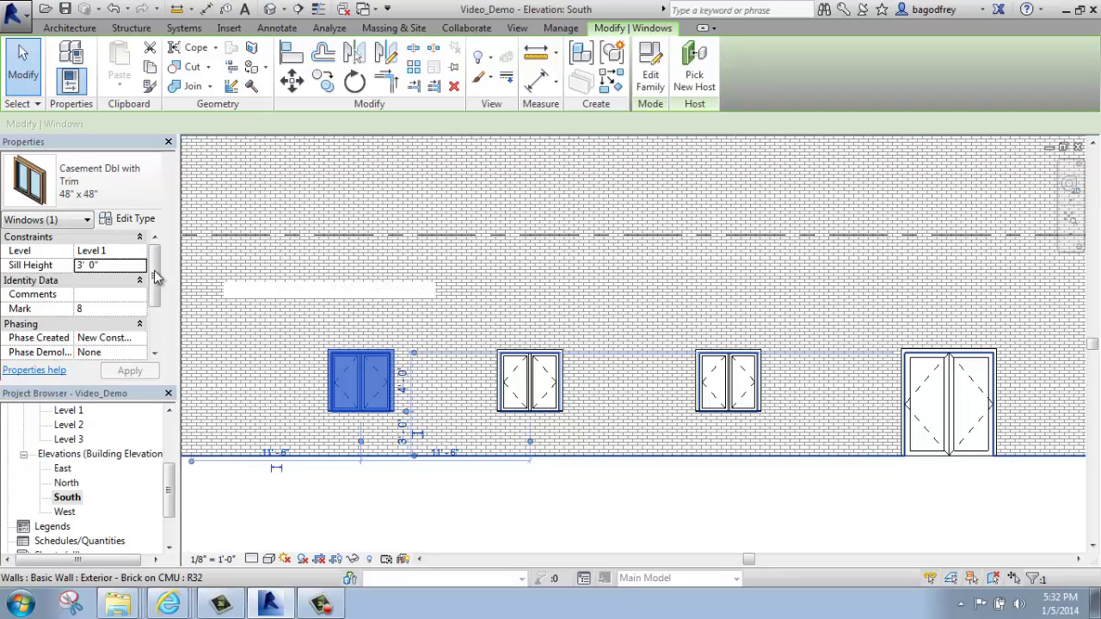
left_click(118, 265)
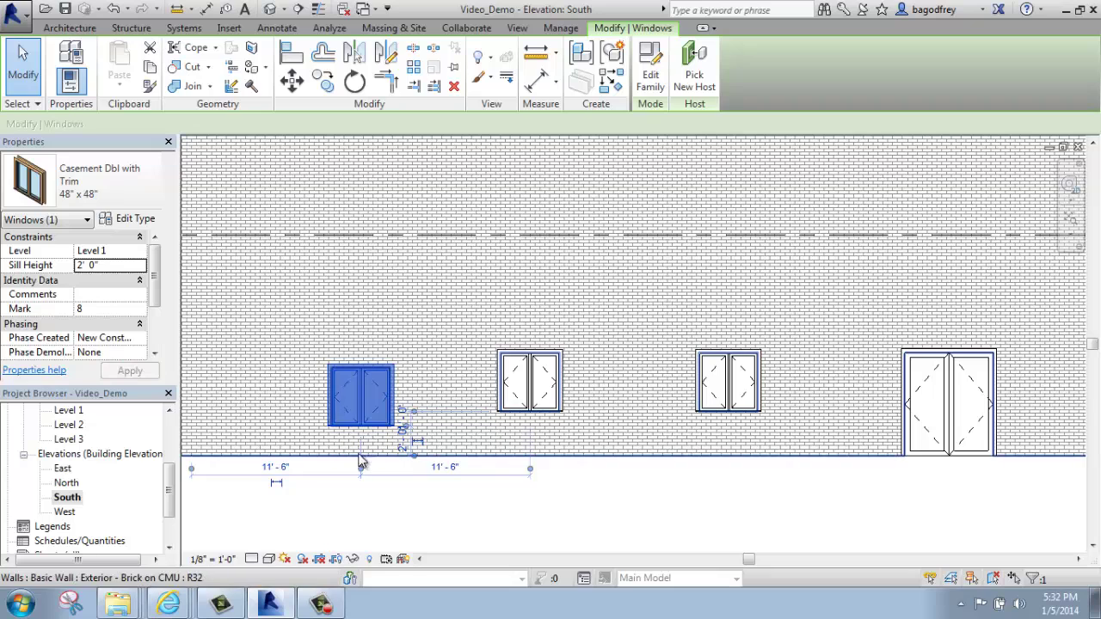
scroll(401, 450, "up", 5)
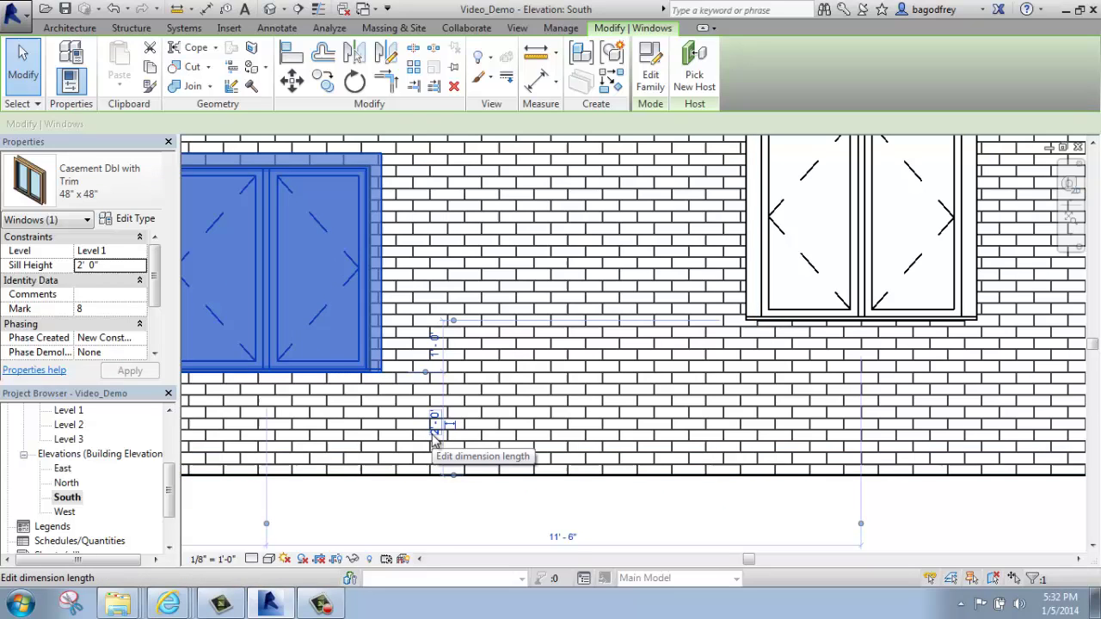
scroll(434, 440, "down", 2)
scroll(434, 439, "down", 3)
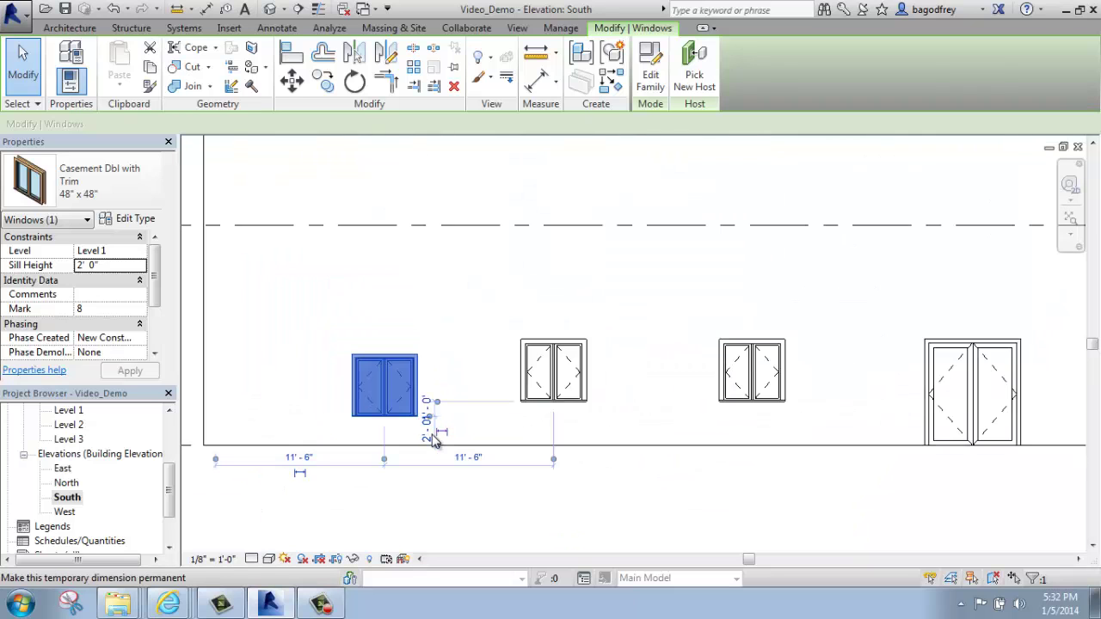
left_click(582, 487)
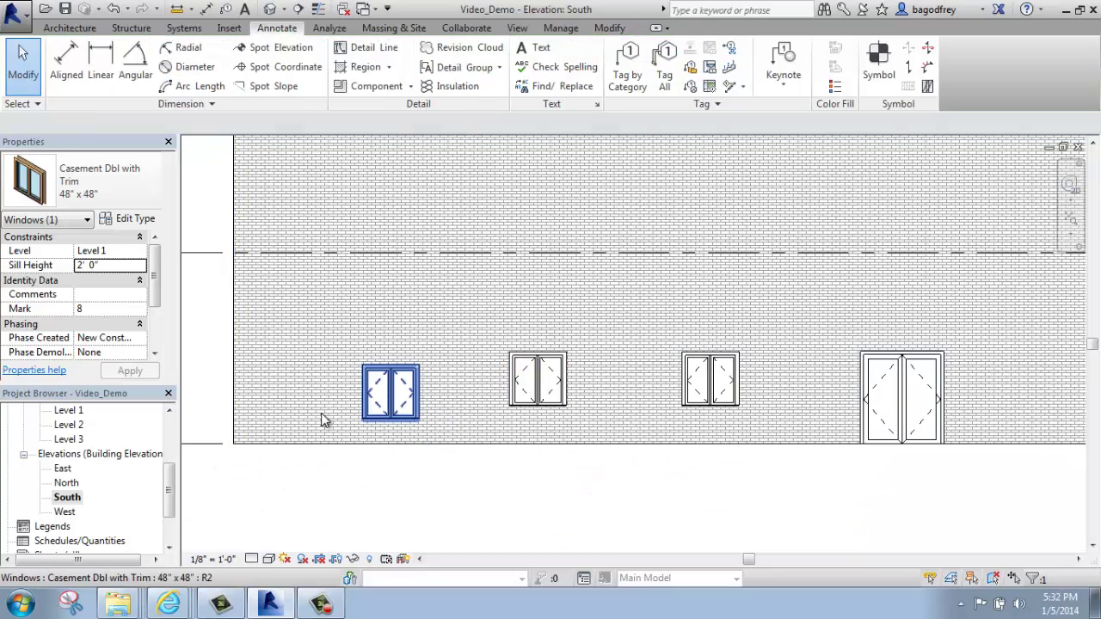
Step: Set the sill height of the other two windows between the leftmost window and the door to 2' 0", and deselect them
left_click(523, 362)
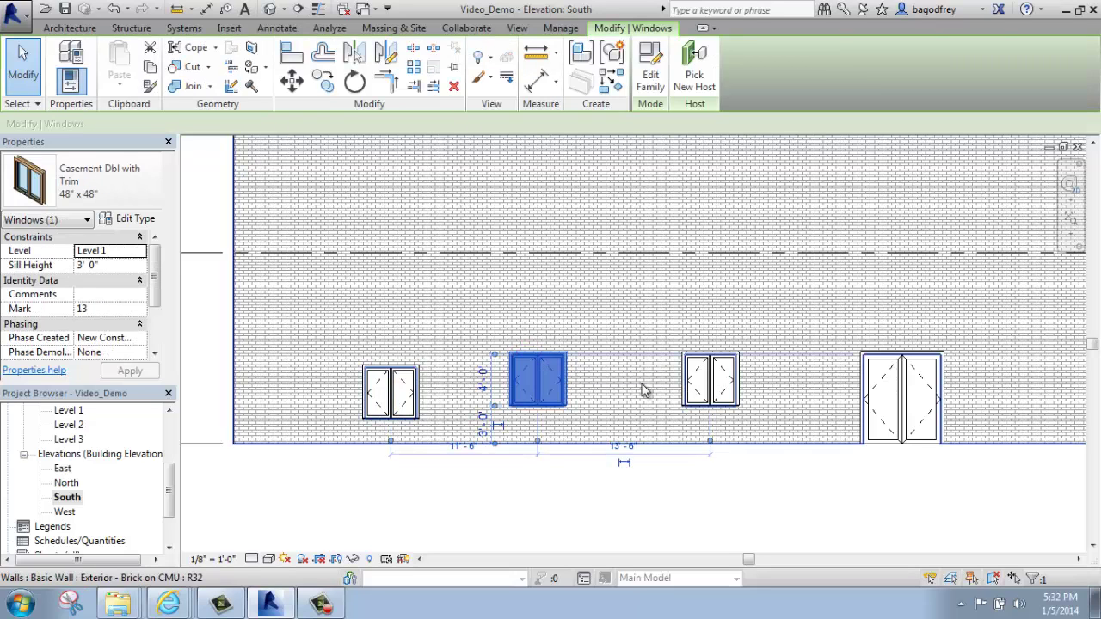
left_click(696, 391, "ctrl")
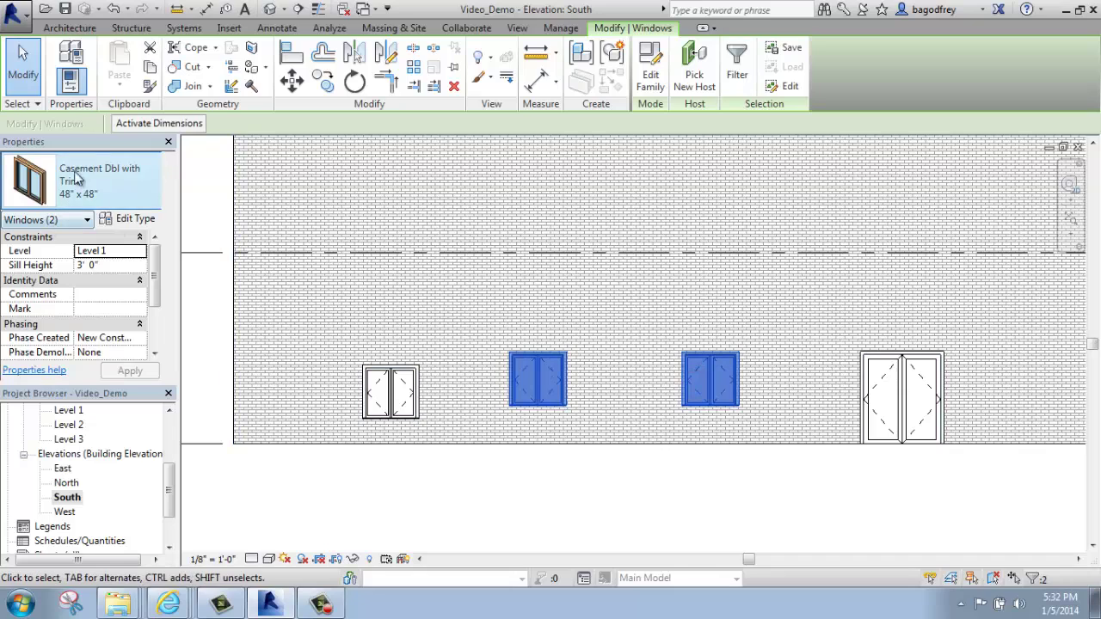
left_click(109, 264)
left_click(110, 264)
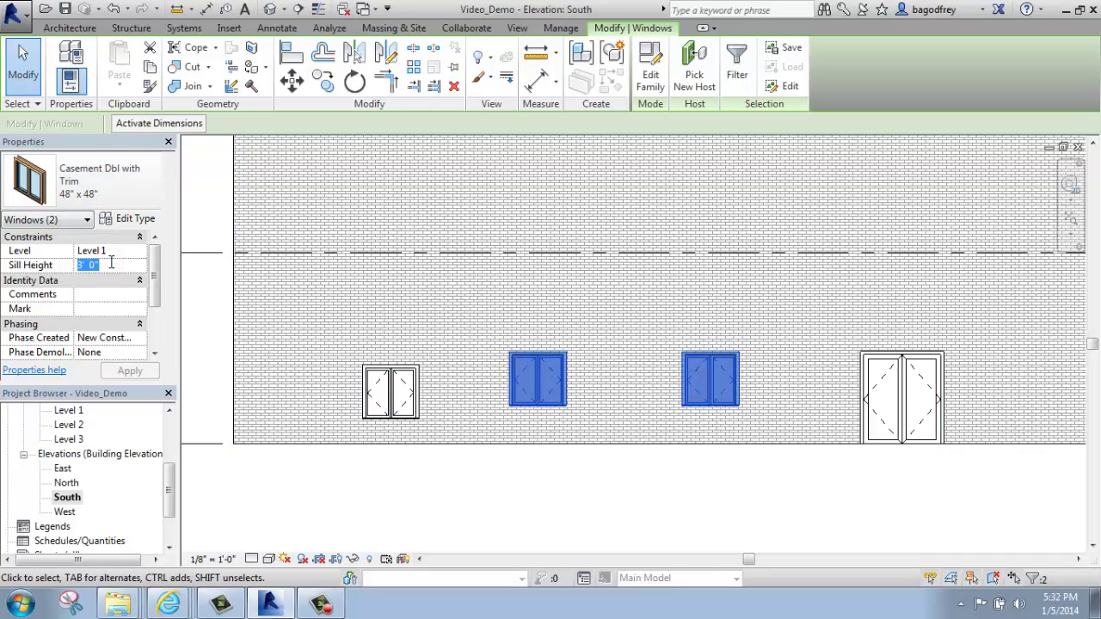
type("2")
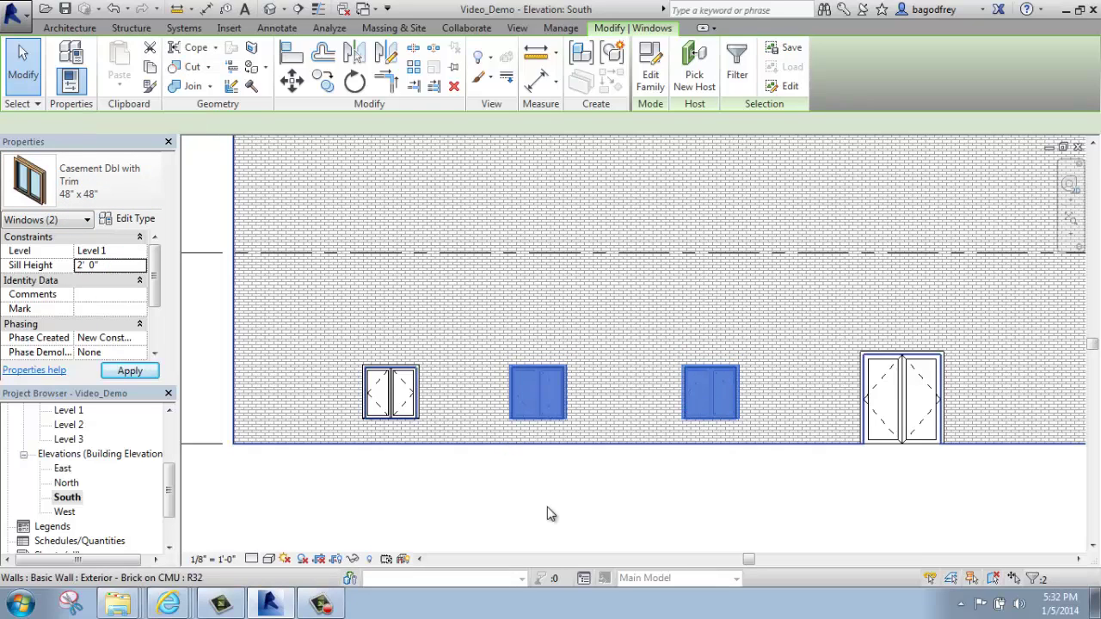
left_click(546, 511)
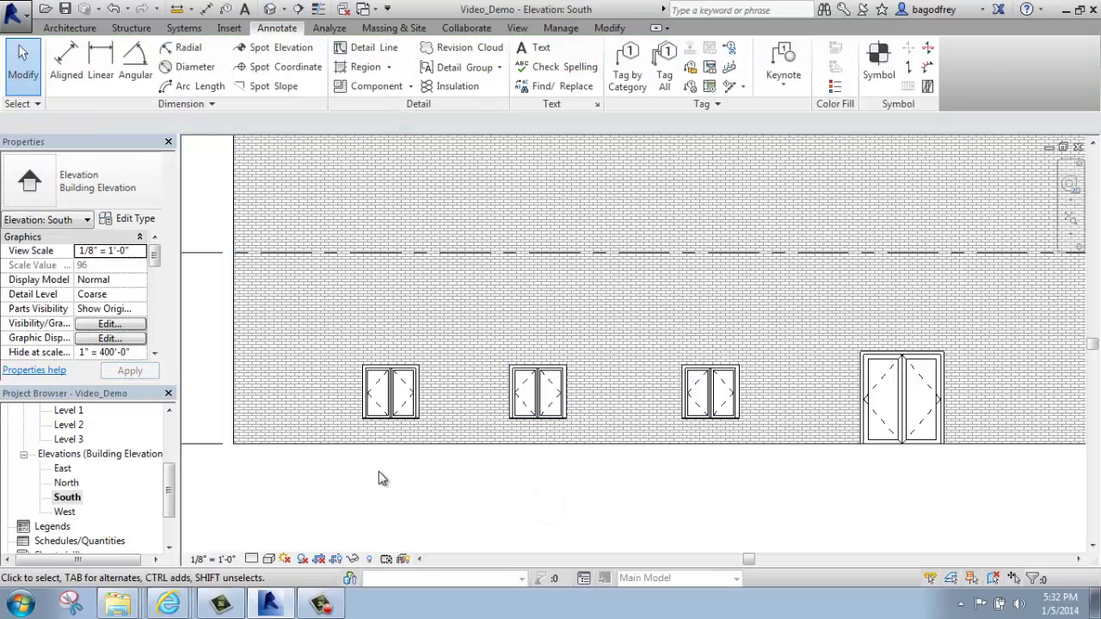
Step: Open the Level 1 floor plan and bring the whole building outline into view
left_click_drag(172, 478, 170, 447)
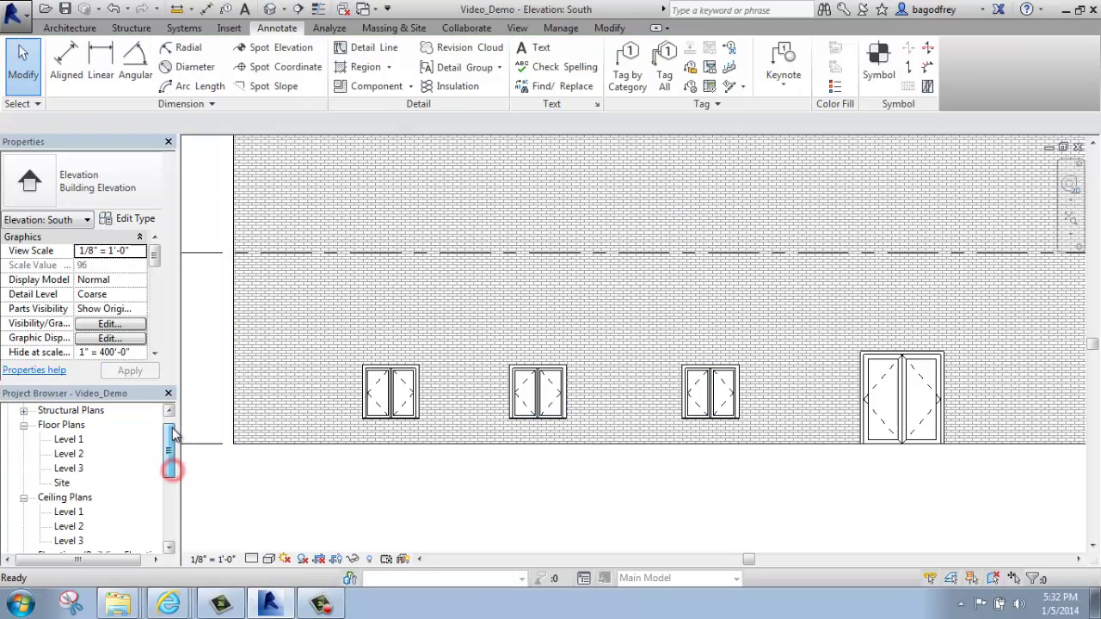
double_click(69, 453)
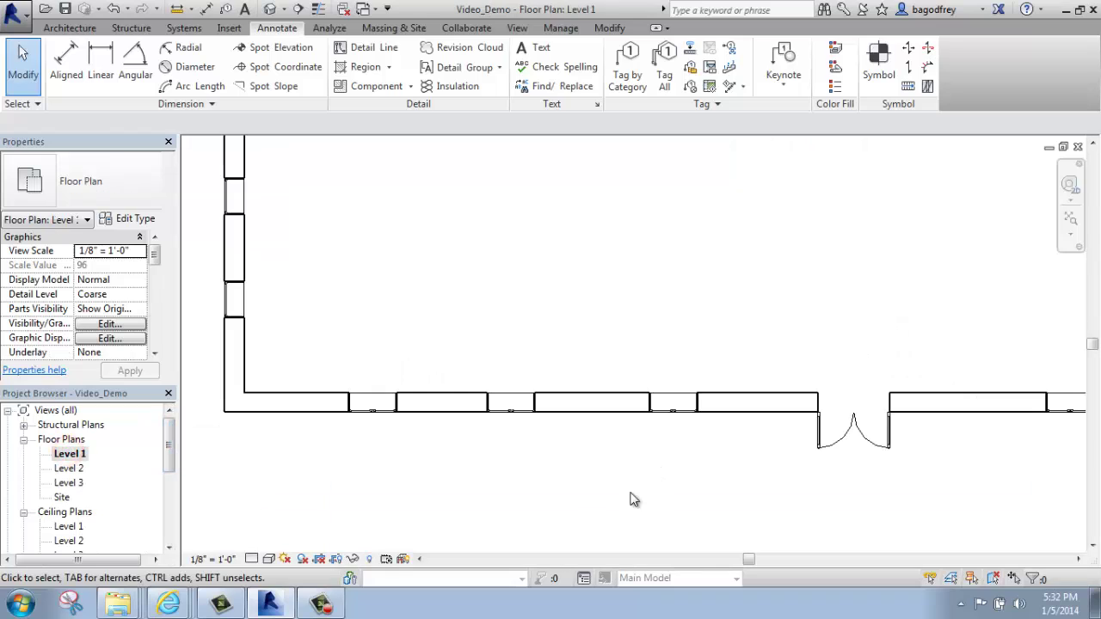
scroll(548, 450, "down", 2)
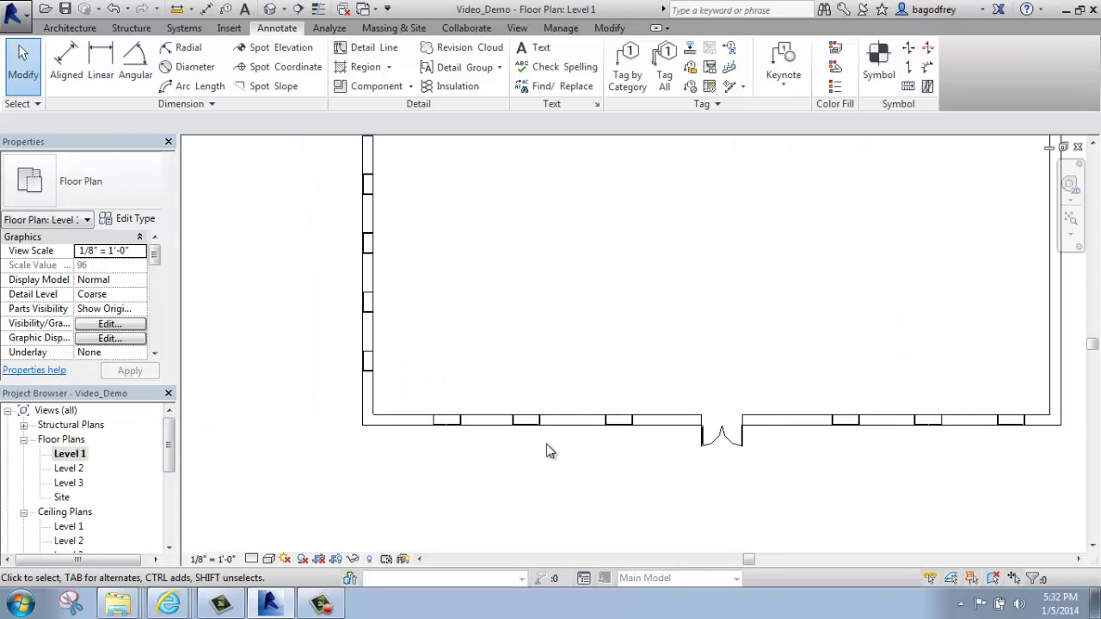
middle_click_drag(600, 304, 491, 379)
scroll(506, 398, "down", 1)
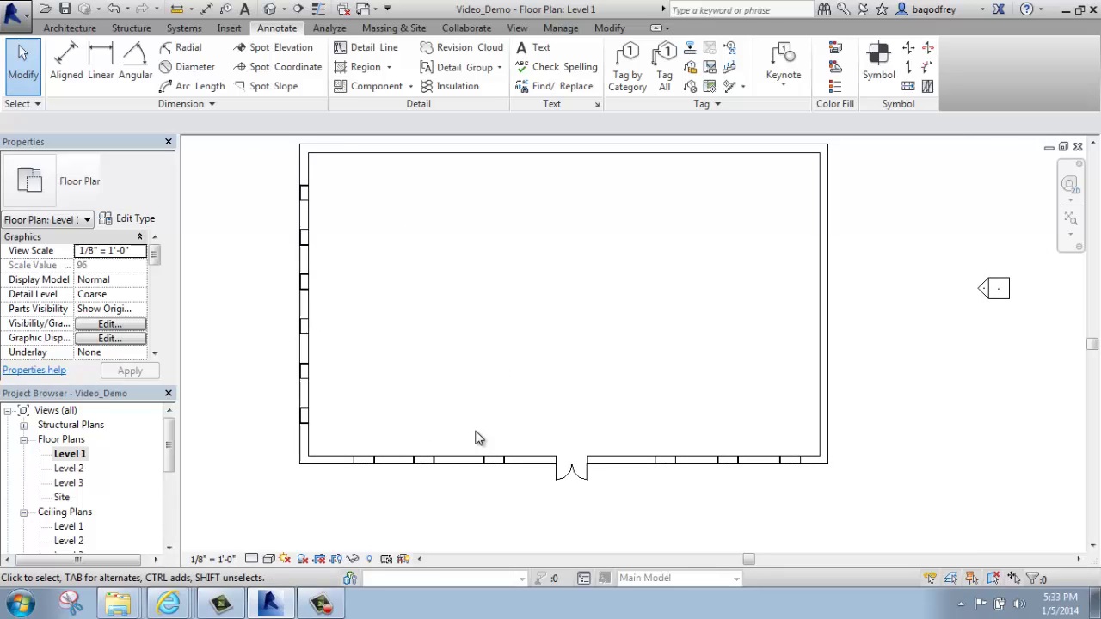